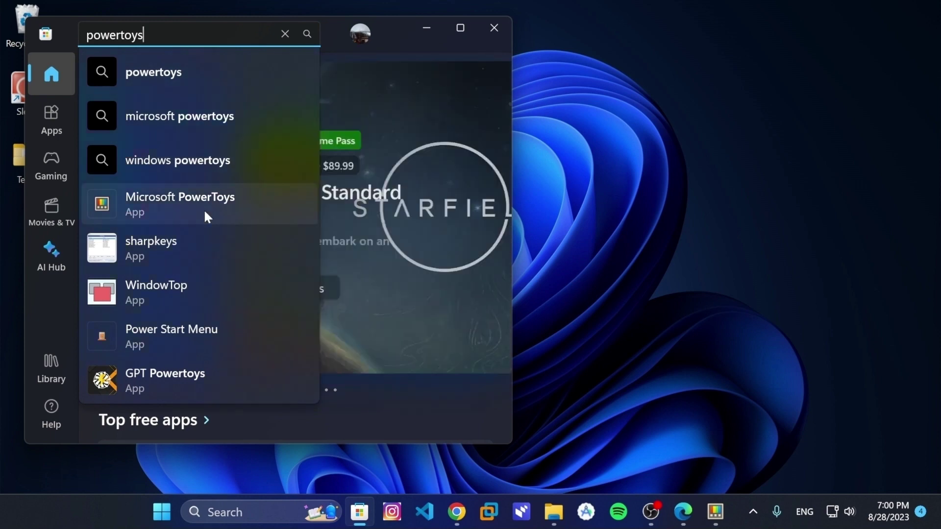
- Open the Microsoft PowerToys listing from the Microsoft Store search and close the Store after viewing it
left_click(204, 209)
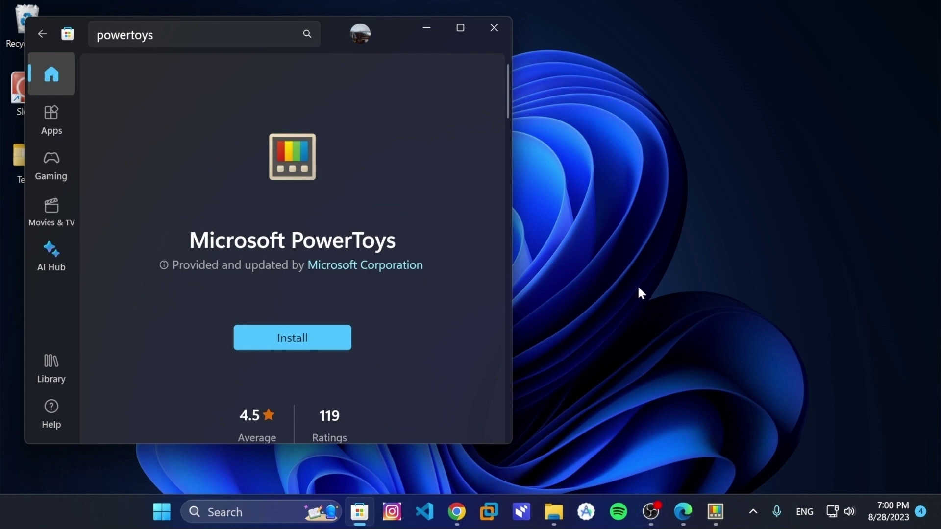
left_click(494, 27)
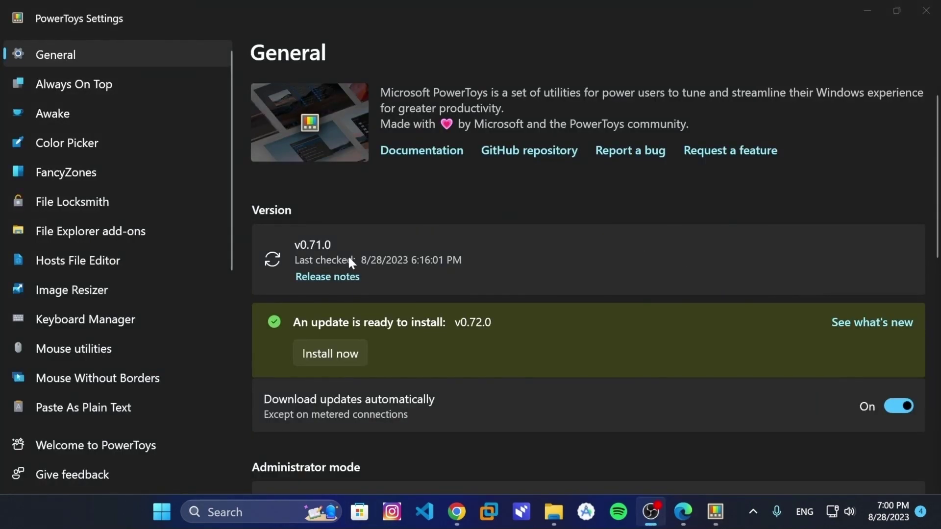
- Browse the list of PowerToys utilities, viewing the File Explorer add-ons, Awake and Registry Preview settings
scroll(101, 310, "down", 5)
scroll(107, 307, "up", 4)
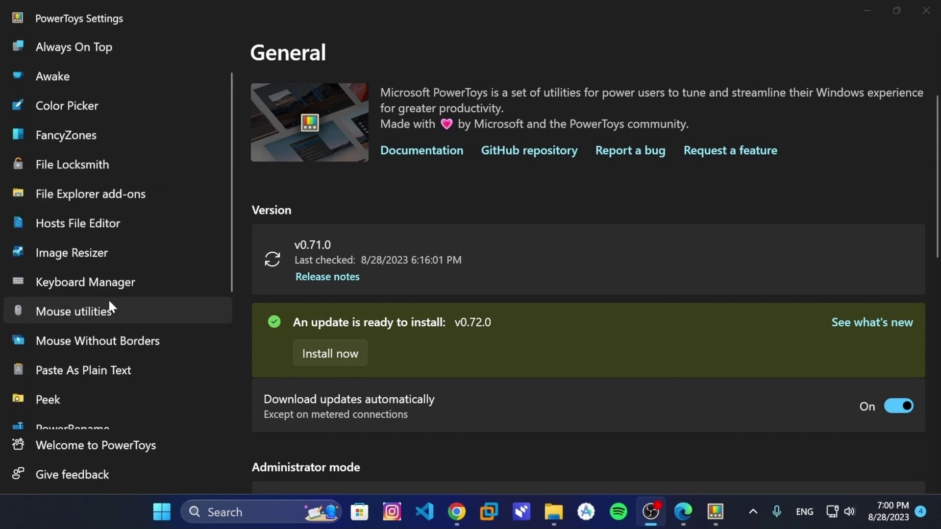
scroll(109, 302, "up", 1)
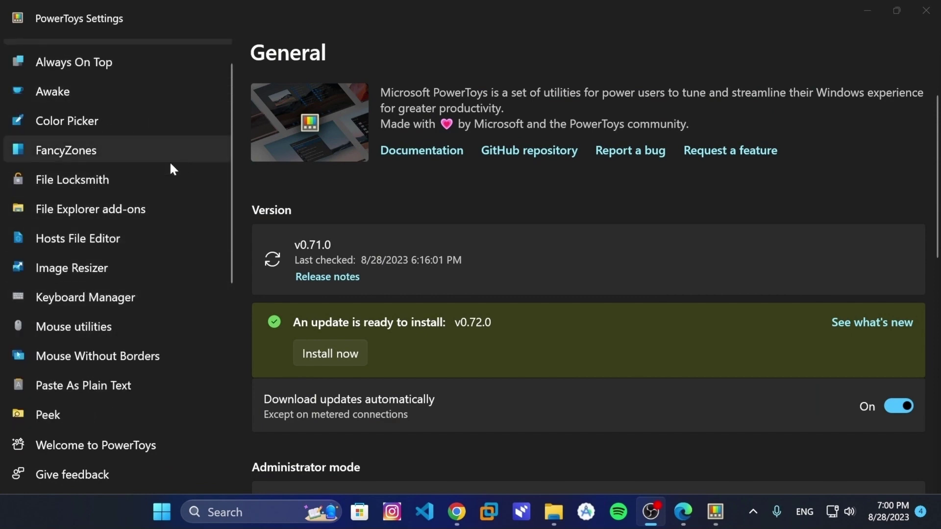
scroll(420, 168, "down", 5)
scroll(69, 248, "up", 1)
left_click(74, 231)
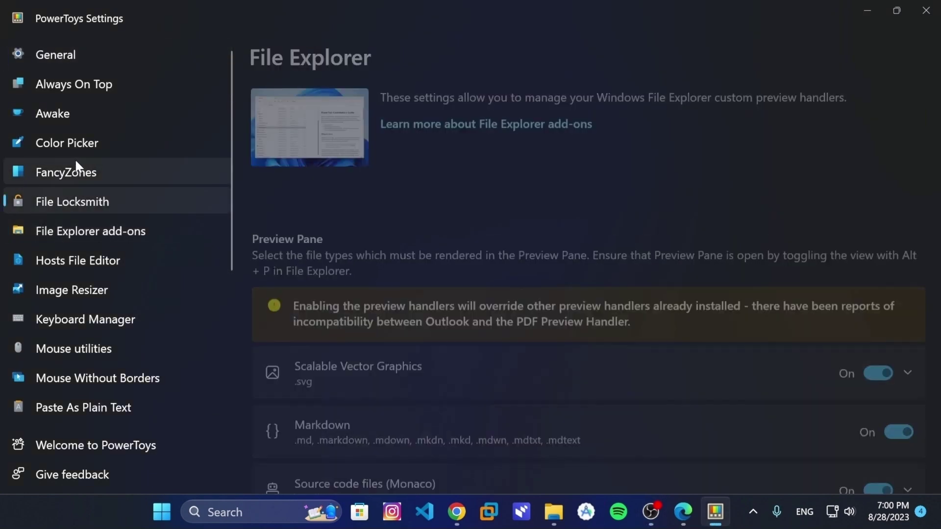
left_click(89, 112)
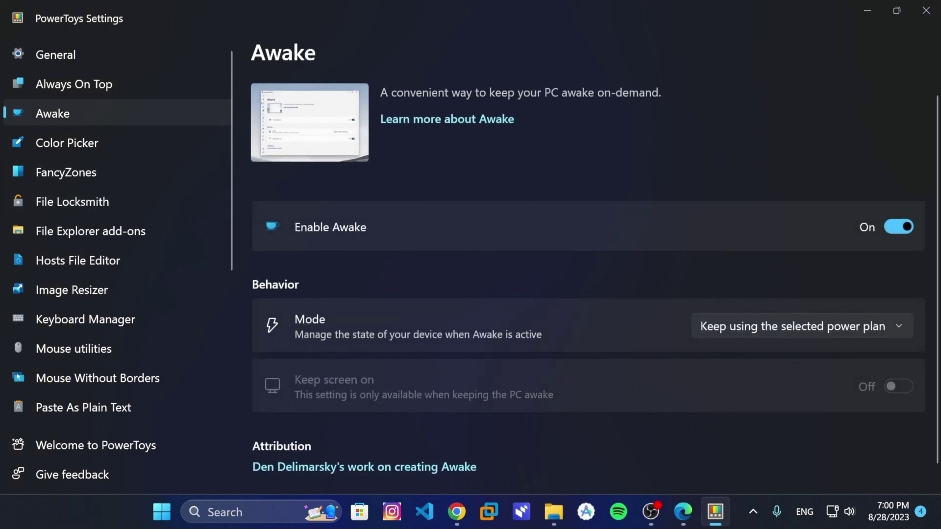
scroll(177, 262, "down", 5)
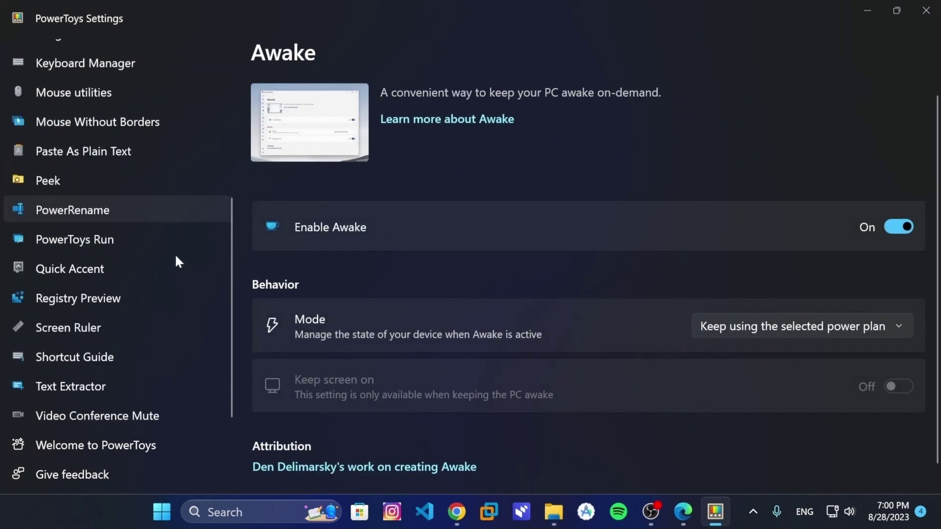
scroll(179, 262, "up", 5)
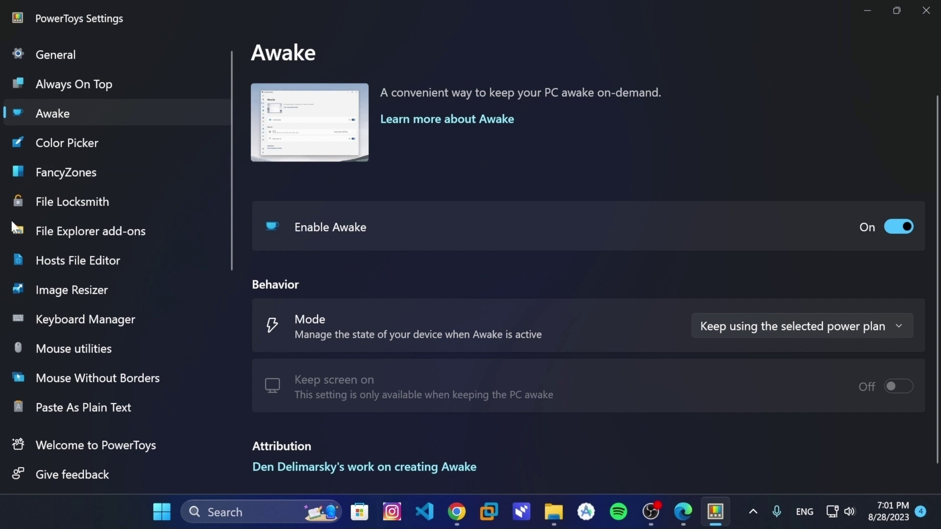
scroll(143, 244, "down", 5)
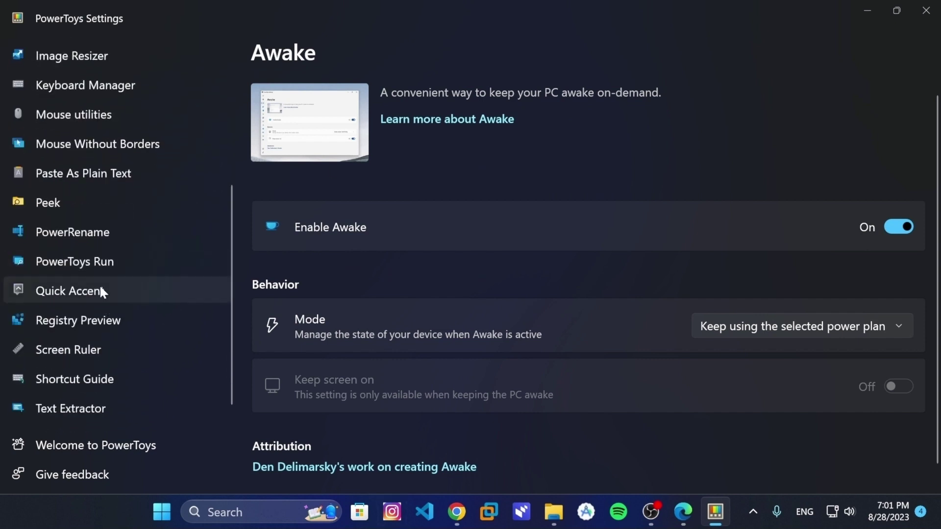
left_click(84, 318)
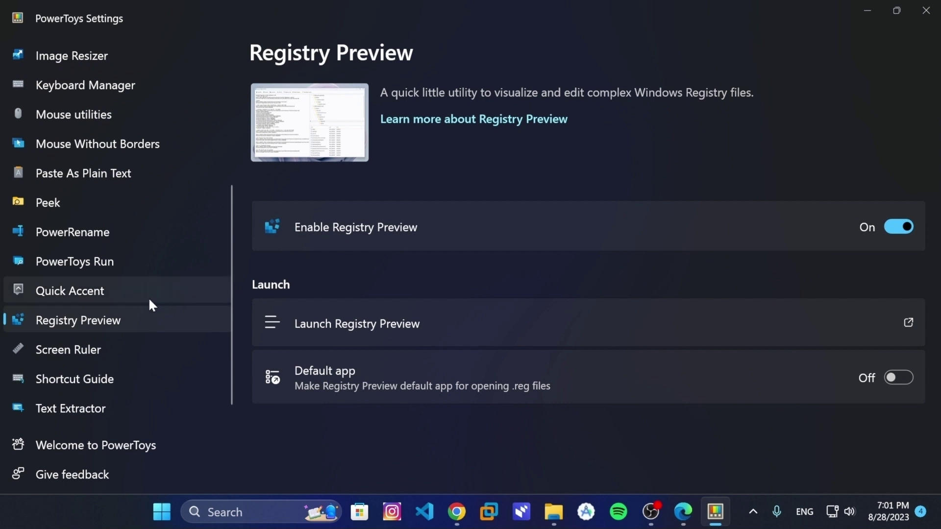
scroll(153, 285, "up", 5)
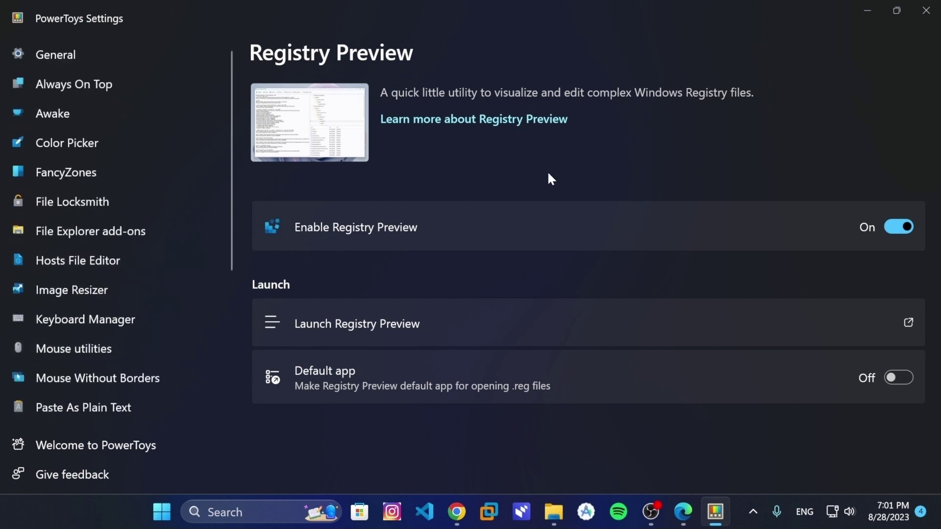
- Open the Always On Top settings and review its activation shortcut, border, sound and excluded apps options
left_click(95, 57)
left_click(60, 87)
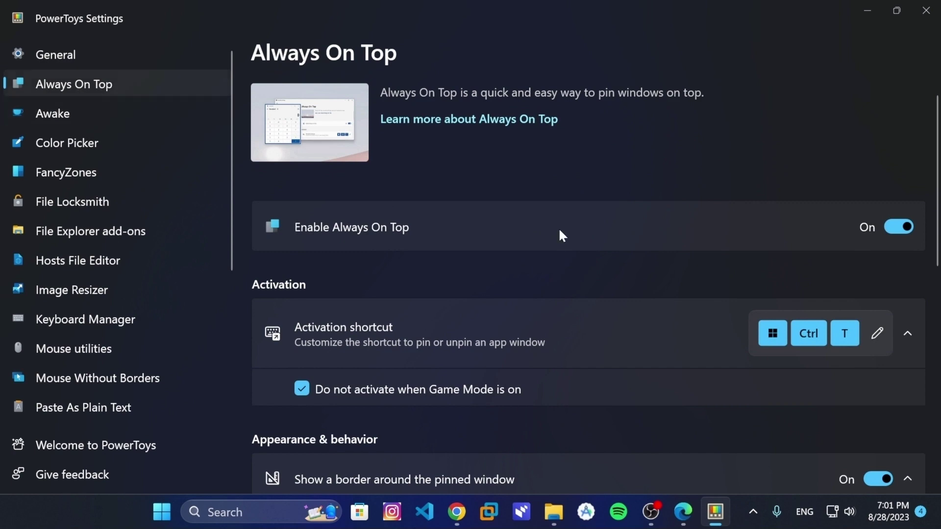
scroll(558, 236, "down", 1)
scroll(483, 212, "up", 1)
scroll(273, 300, "down", 2)
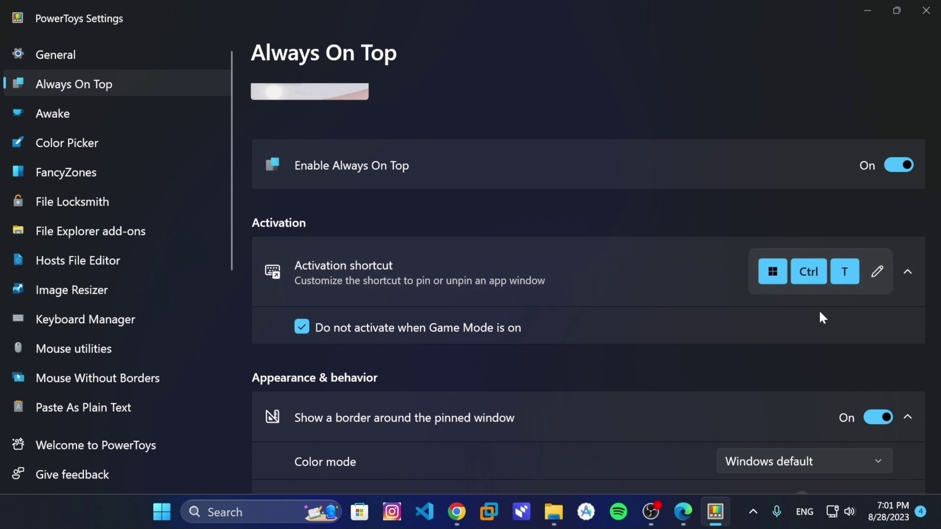
scroll(528, 400, "down", 6)
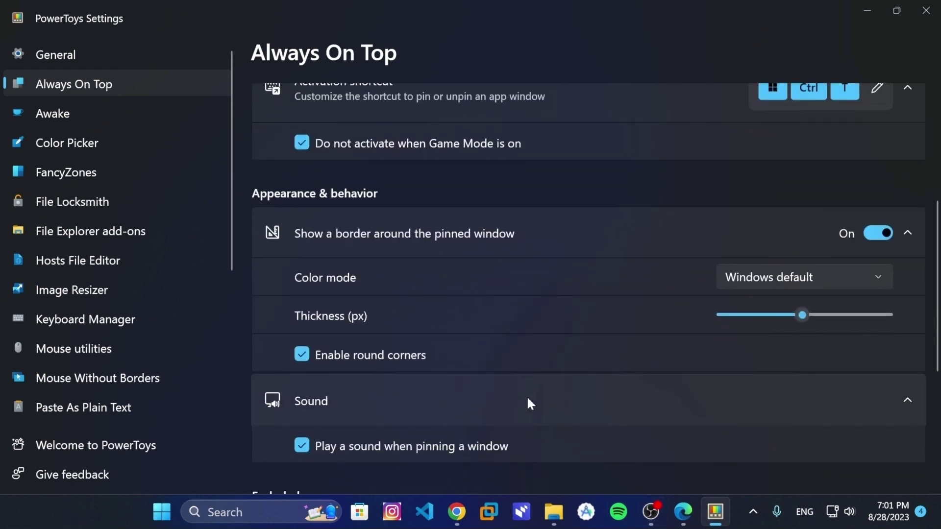
scroll(527, 399, "down", 6)
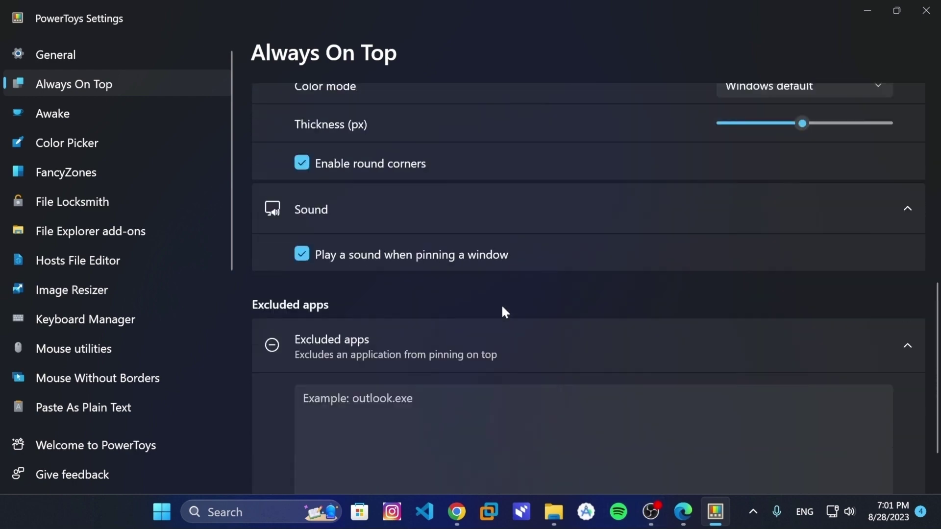
scroll(501, 310, "up", 3)
scroll(505, 314, "up", 10)
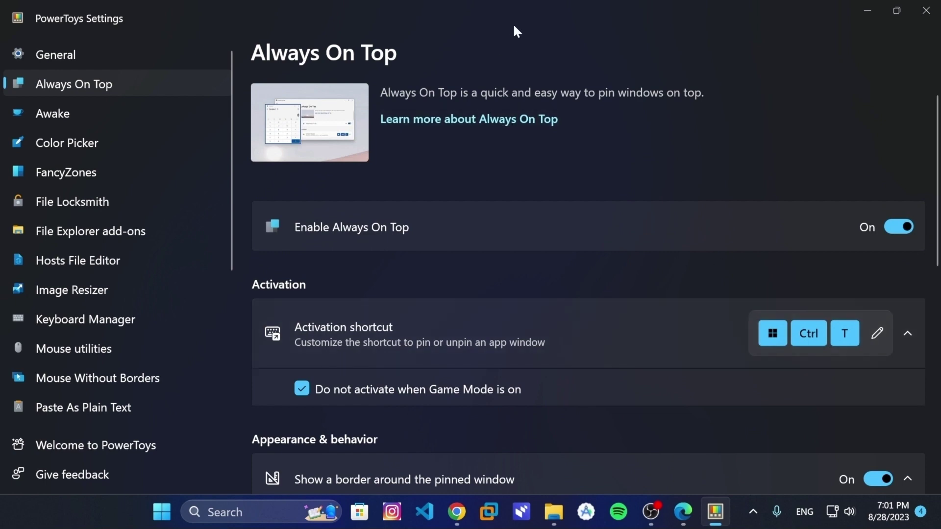
- Restore the PowerToys Settings window to a floating size, make it taller and reposition it on the desktop
left_click_drag(512, 26, 442, 35)
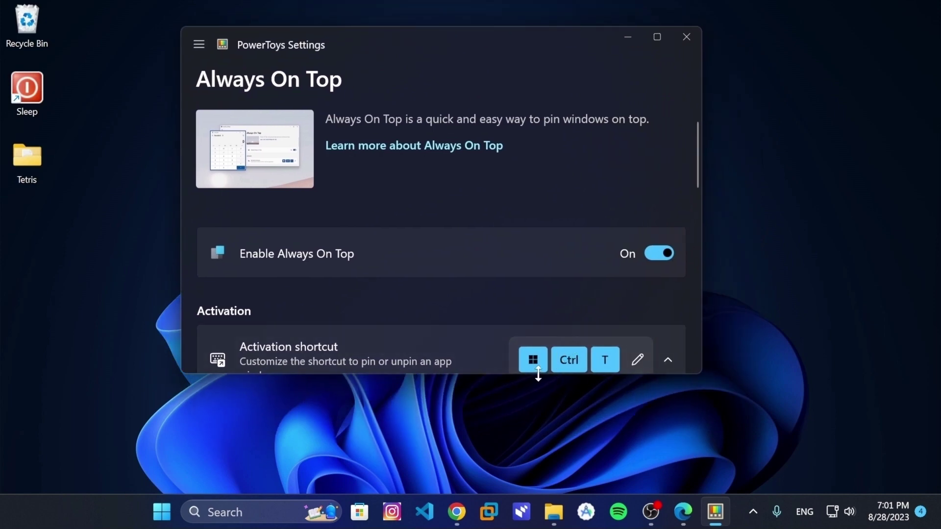
left_click_drag(539, 375, 551, 434)
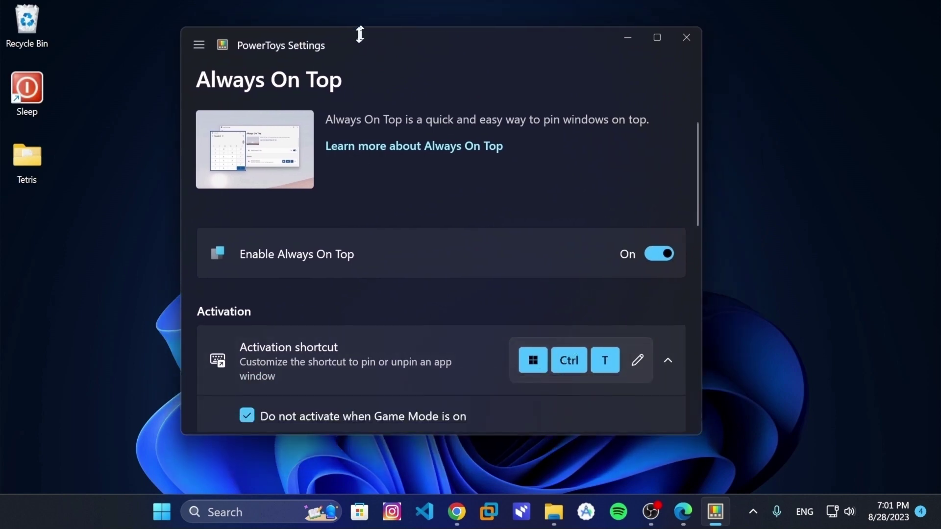
left_click_drag(338, 35, 310, 52)
- Open Notepad, place its window partly over PowerToys Settings and enter the sample text "sdasdasdasdasdasd"
left_click(239, 514)
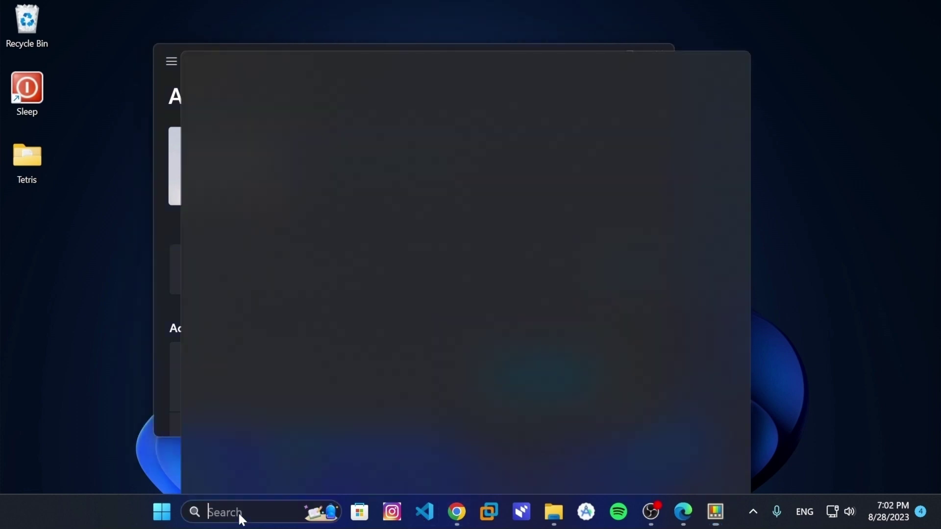
type("notepad")
key("Return")
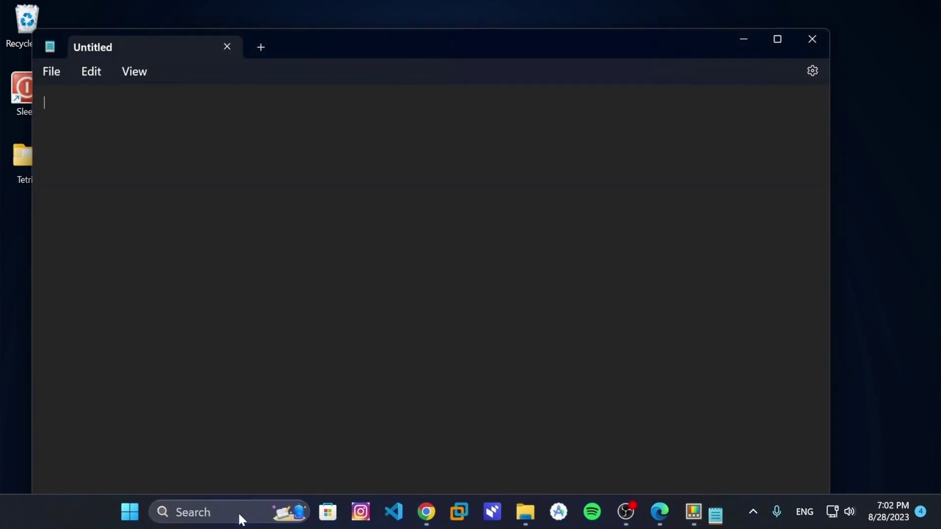
left_click_drag(324, 55, 598, 76)
type("sdasdasdasdasdasd")
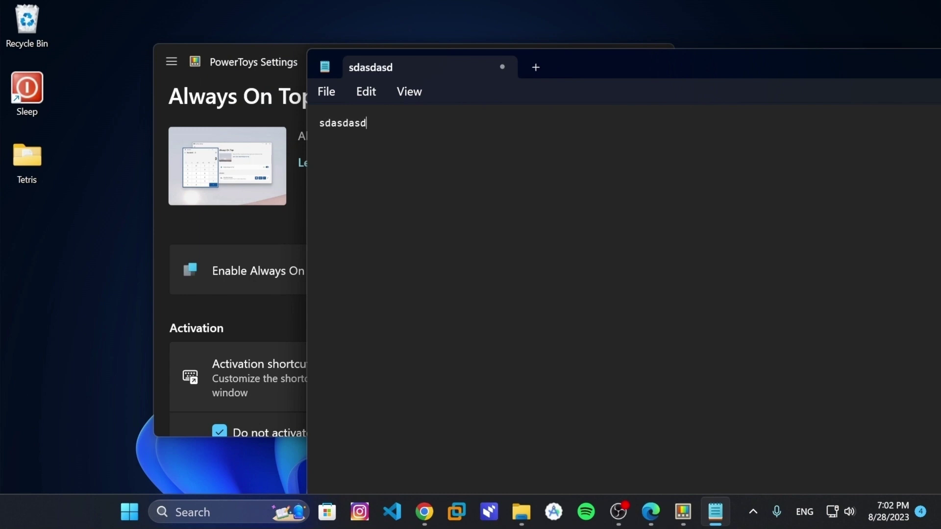
- Switch between PowerToys Settings and Notepad to check how the unpinned windows overlap, ending on PowerToys Settings
left_click(204, 230)
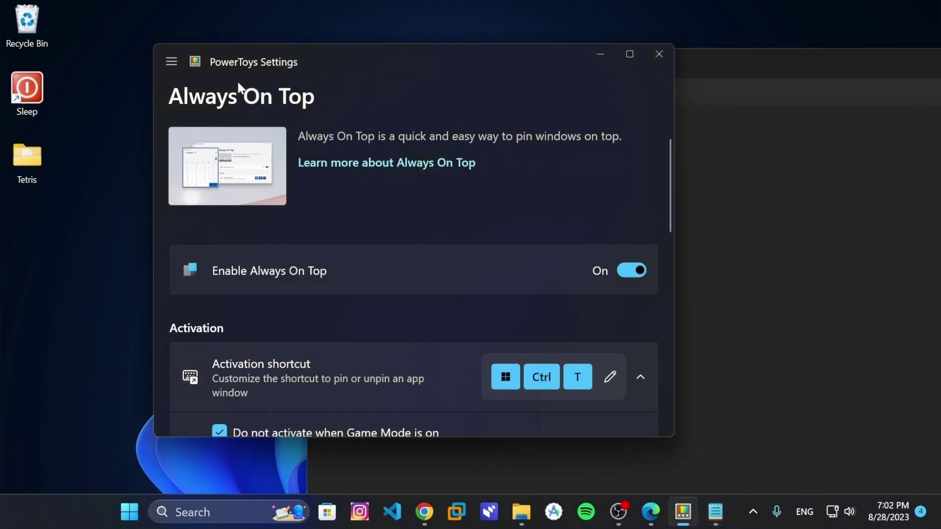
key("alt+Tab")
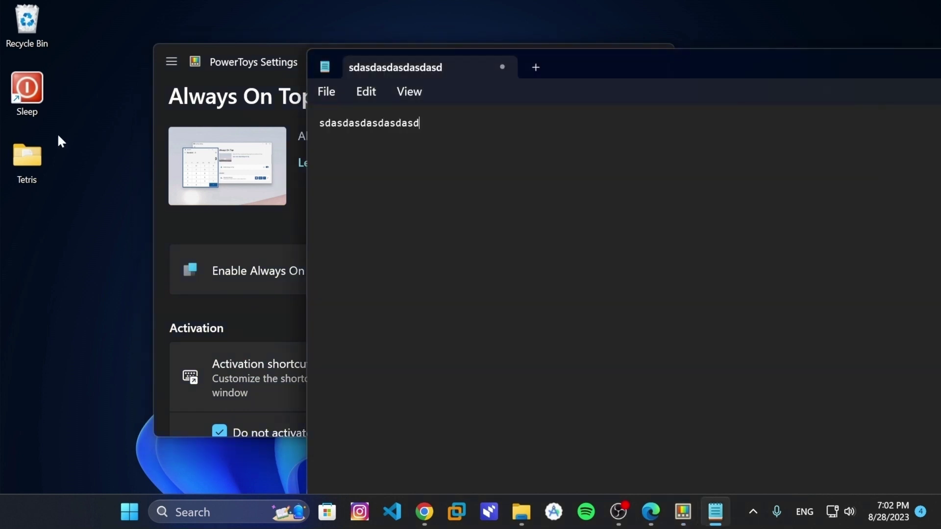
left_click(298, 190)
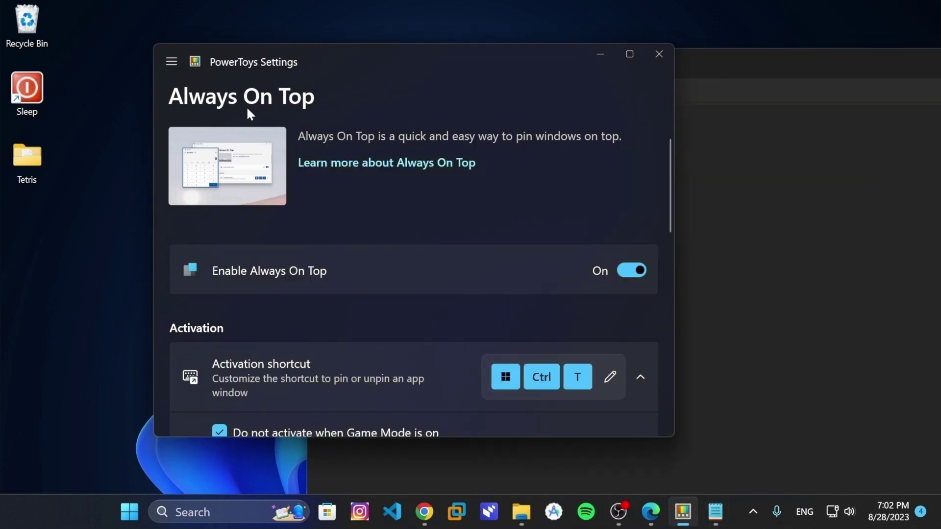
- Pin the PowerToys Settings window on top and reposition both it and Notepad to test the pin
key("super+ctrl+t")
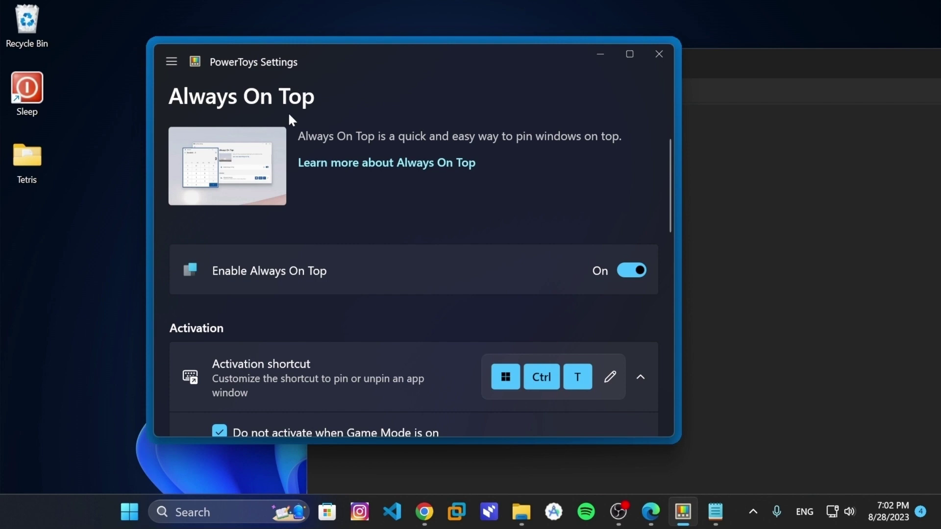
left_click_drag(740, 67, 642, 20)
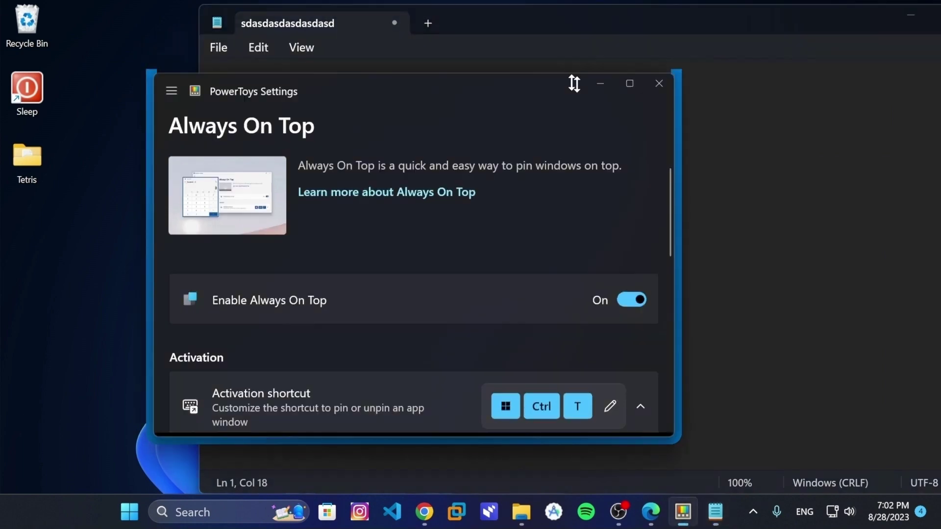
left_click_drag(532, 88, 583, 85)
left_click(584, 84)
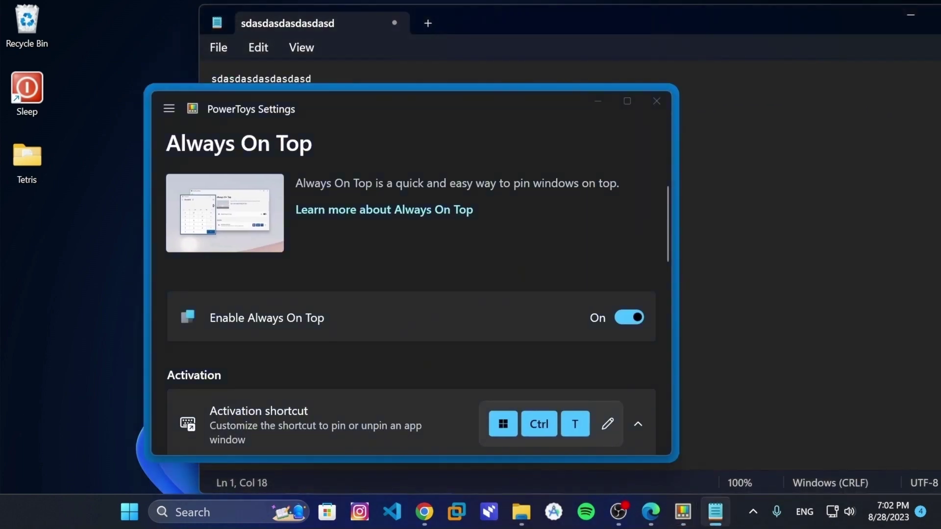
- Pin the Notepad window on top as well, alternate between the two pinned windows and unpin Notepad
key("super+ctrl+t")
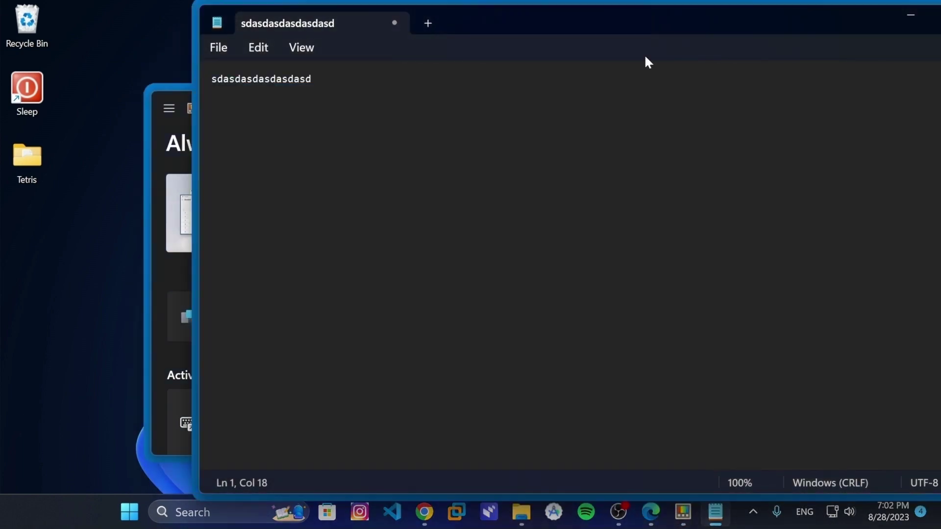
left_click(170, 157)
left_click(725, 169)
key("super+ctrl+t")
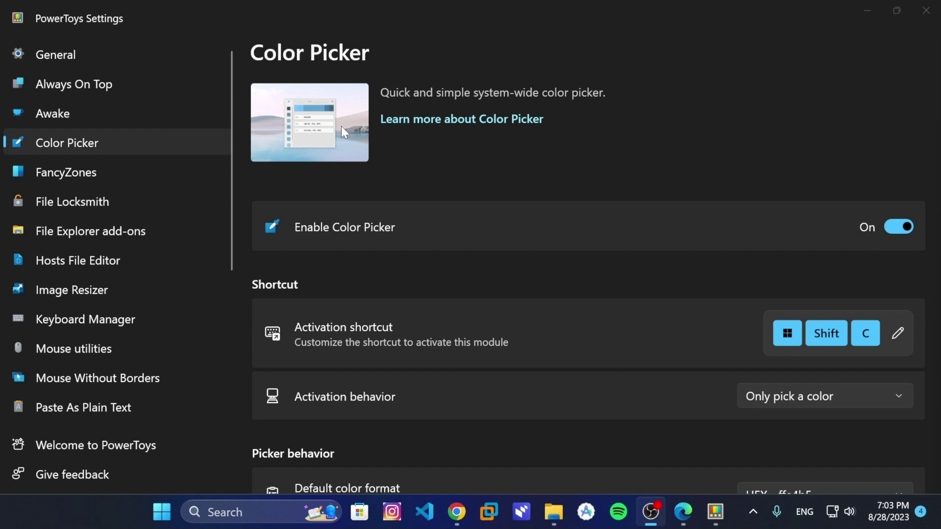
- Pick a color from the Color Picker page's preview image and paste its copied hex code into Notepad
key("super+shift+c")
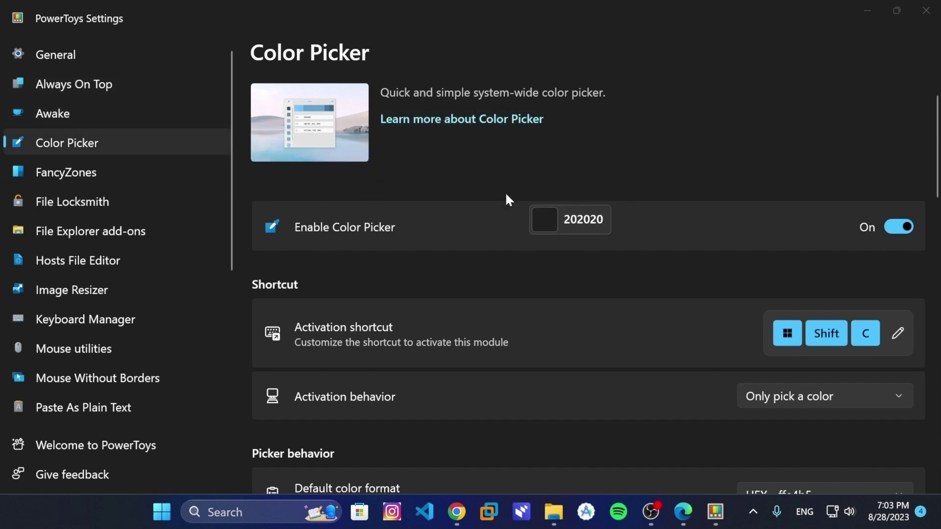
left_click(345, 148)
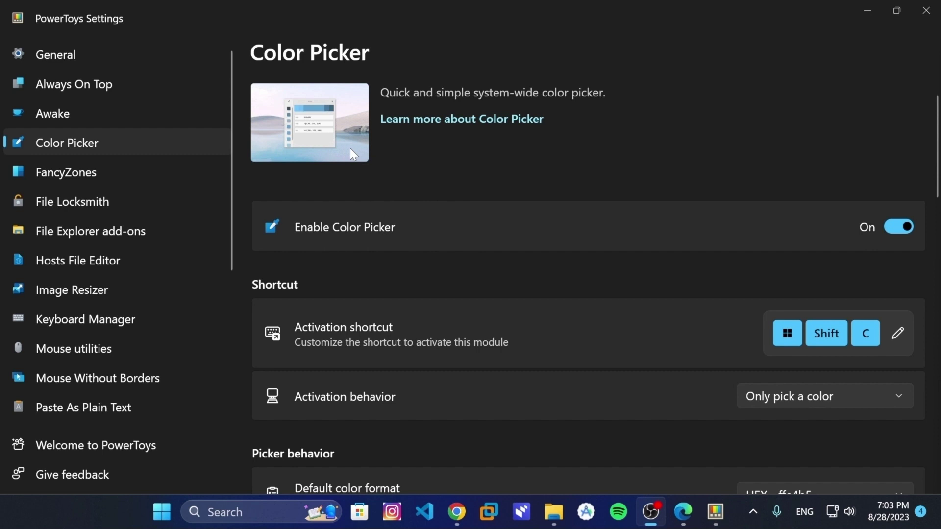
key("super")
type("n")
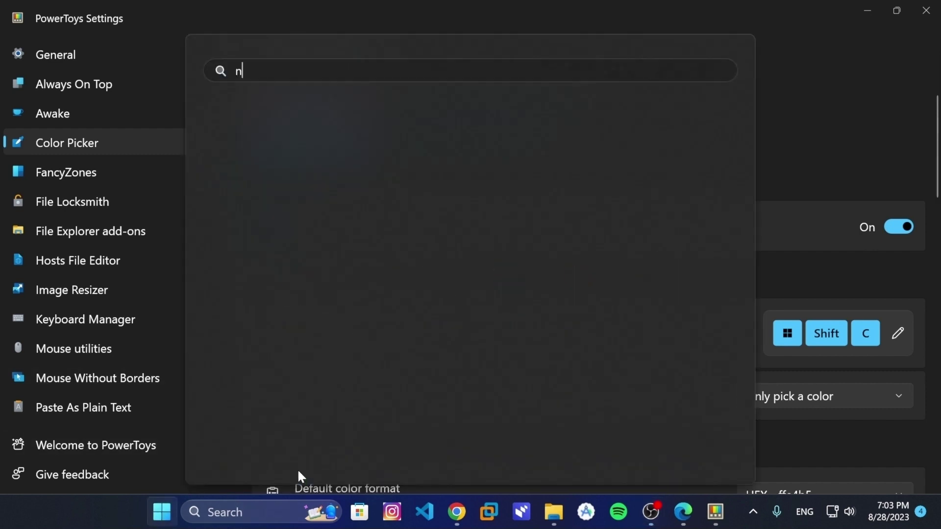
key("Return")
key("ctrl+v")
key("ctrl+a")
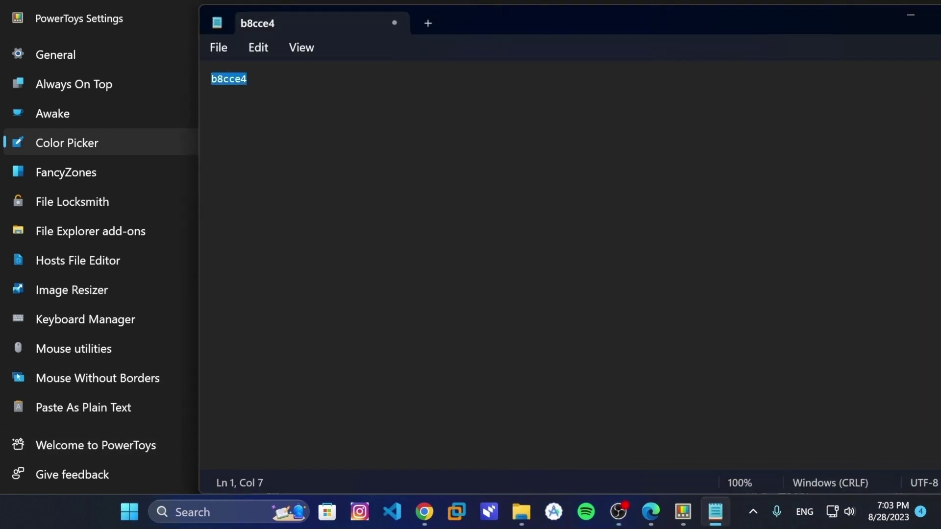
- Close the Notepad document without saving and view the shortcut and picker behavior settings of Color Picker
left_click(394, 23)
left_click(607, 300)
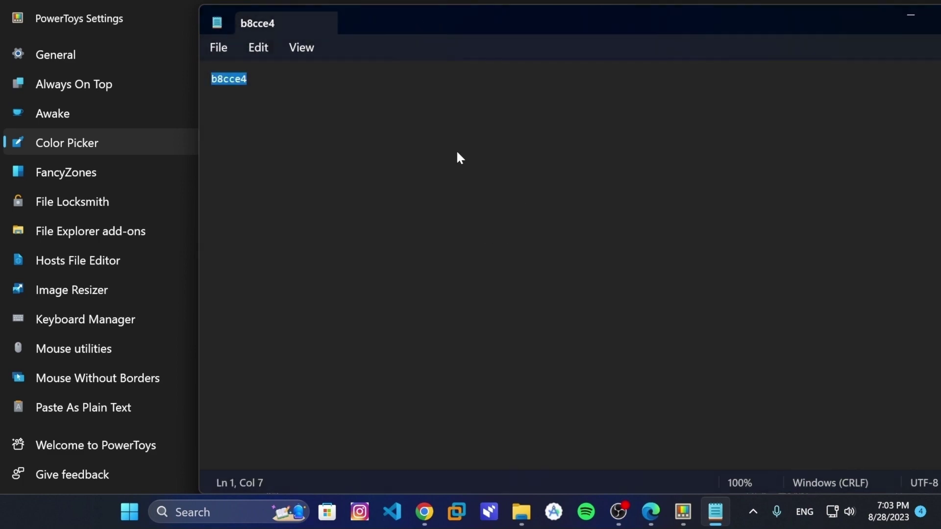
scroll(462, 218, "down", 3)
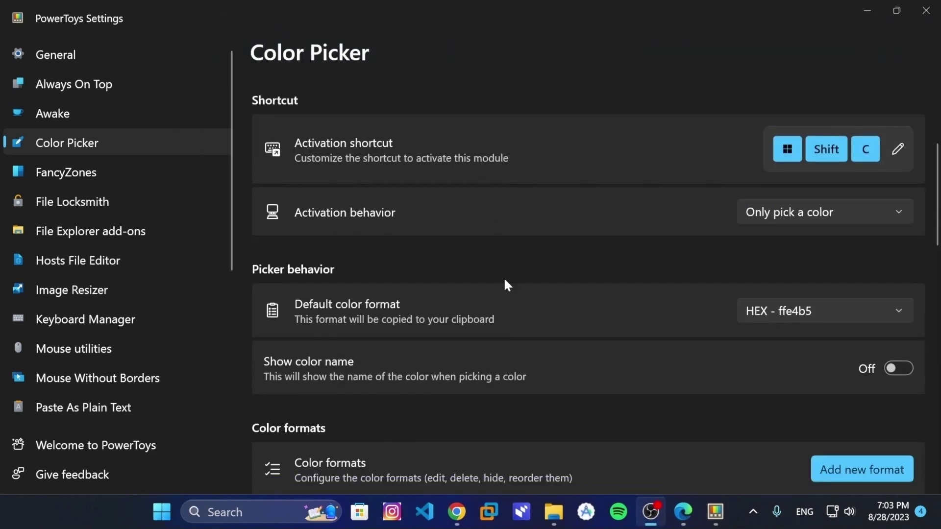
- Review the Color Picker shortcut, behavior and format settings, including the list of default color formats, keeping HEX
scroll(504, 284, "up", 3)
scroll(514, 302, "down", 3)
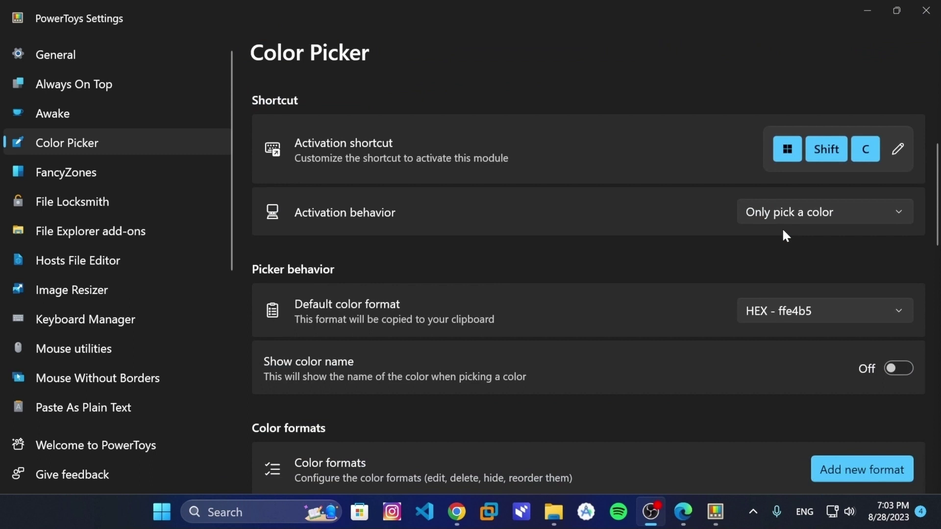
left_click(848, 322)
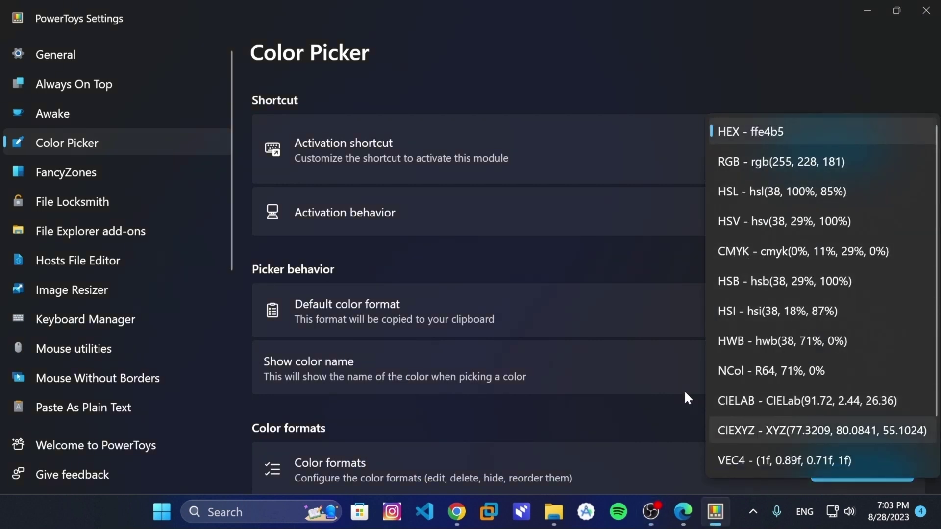
left_click(759, 128)
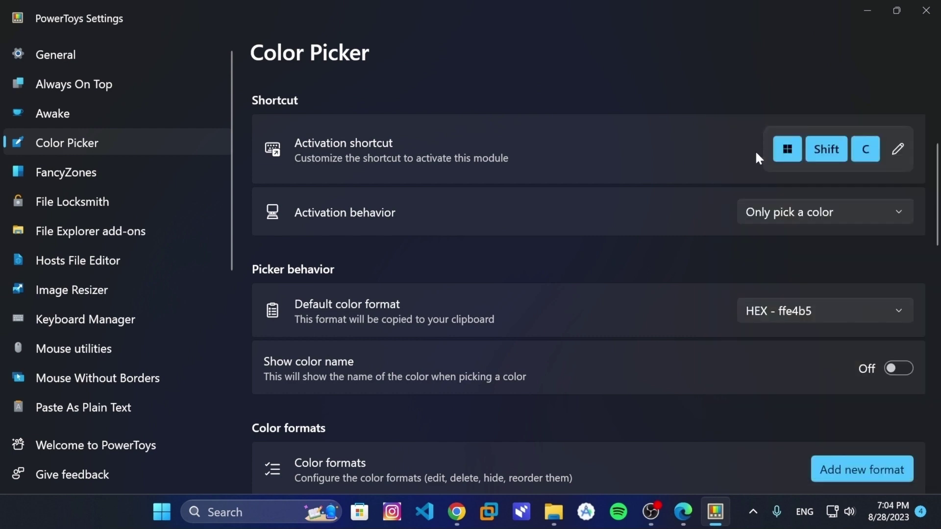
scroll(742, 248, "down", 1)
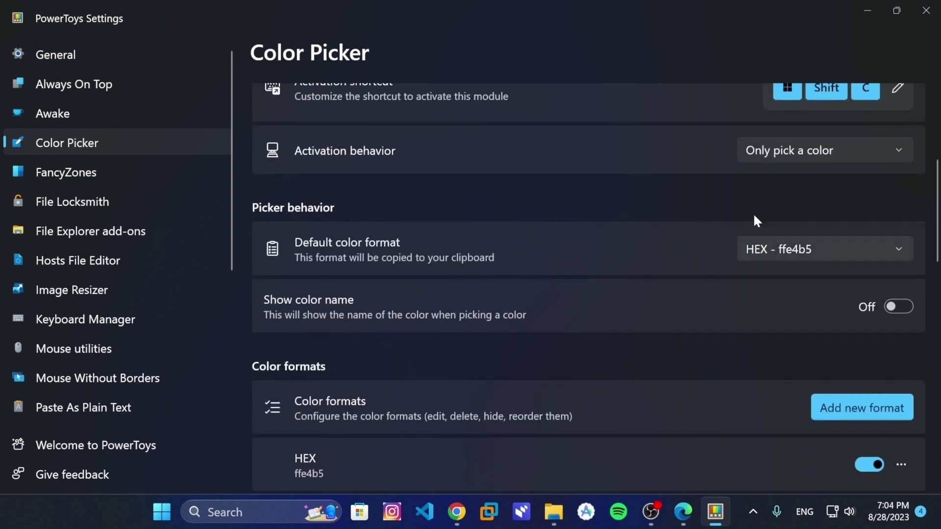
scroll(737, 297, "up", 2)
scroll(743, 350, "down", 4)
scroll(743, 351, "down", 1)
scroll(766, 314, "up", 3)
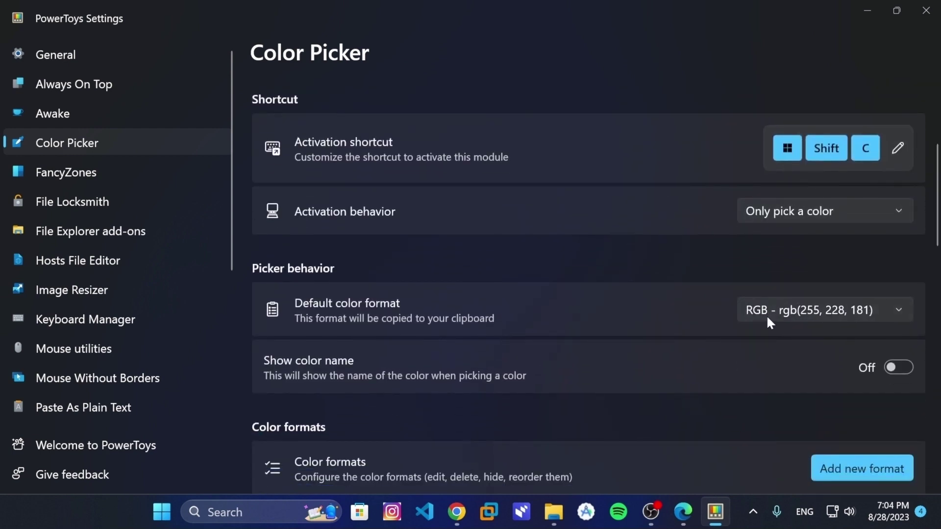
scroll(611, 304, "up", 3)
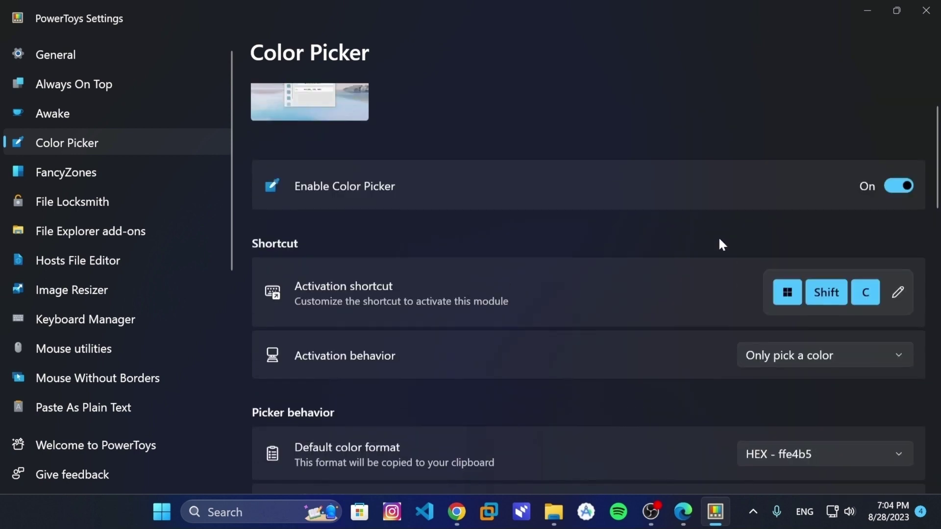
scroll(695, 265, "down", 7)
scroll(598, 333, "down", 1)
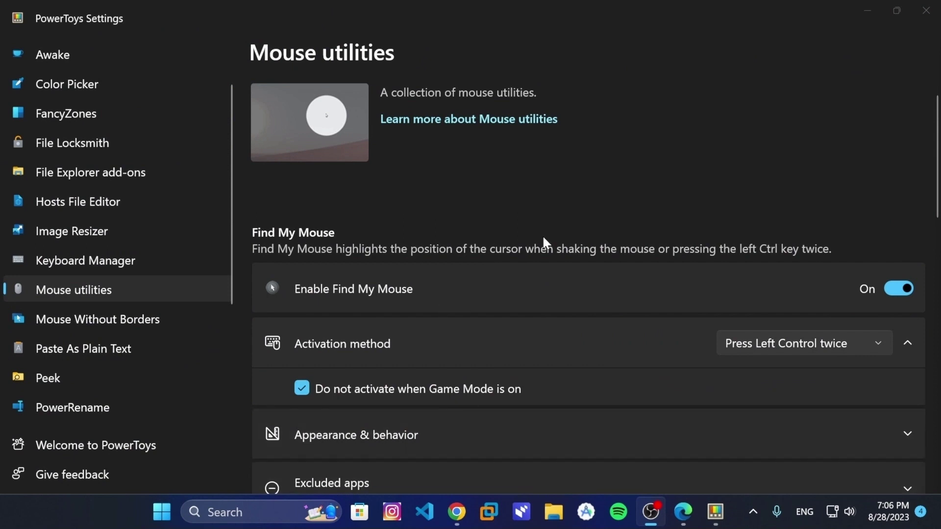
- Trigger the Find My Mouse spotlight around the cursor, dismiss it and trigger it again
key("ctrl")
key("ctrl")
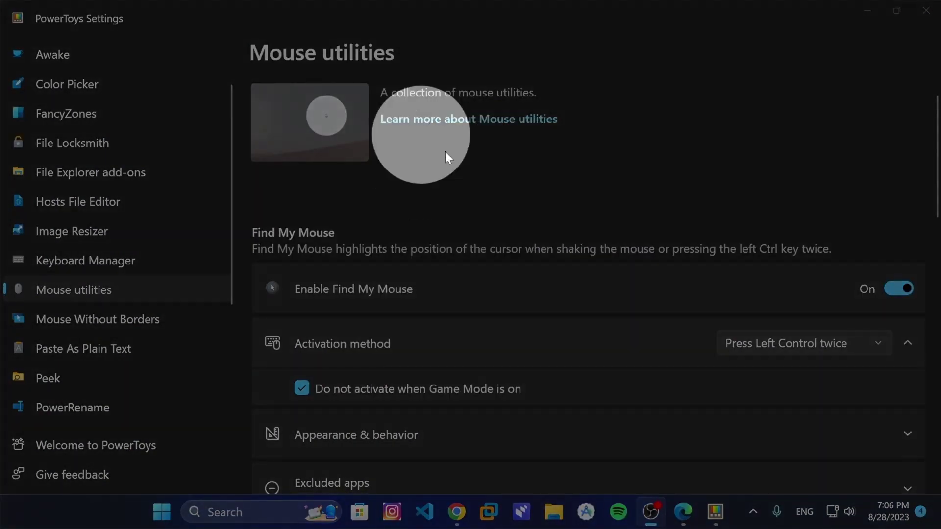
left_click(405, 187)
key("ctrl")
key("ctrl")
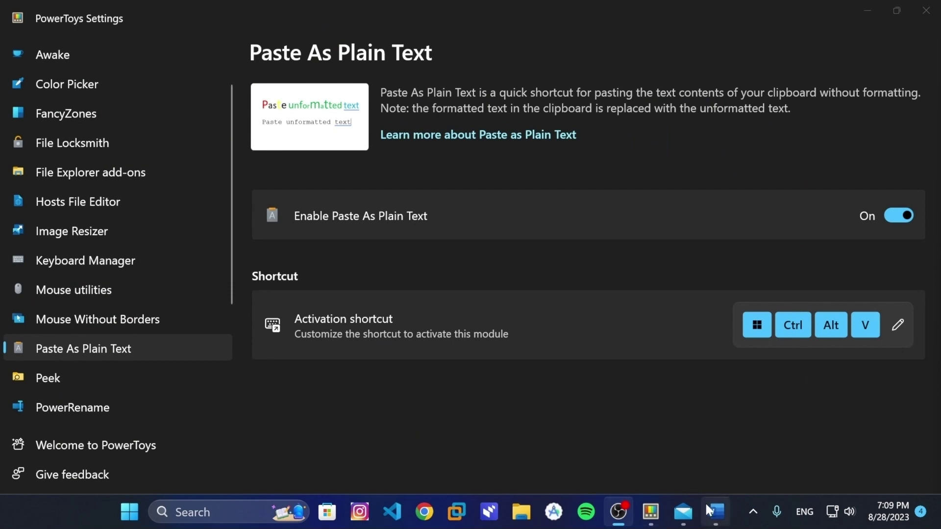
- Copy the highlighted "ALLO CA VA?" text from the Word document and paste it with formatting into the Mail draft
left_click(716, 513)
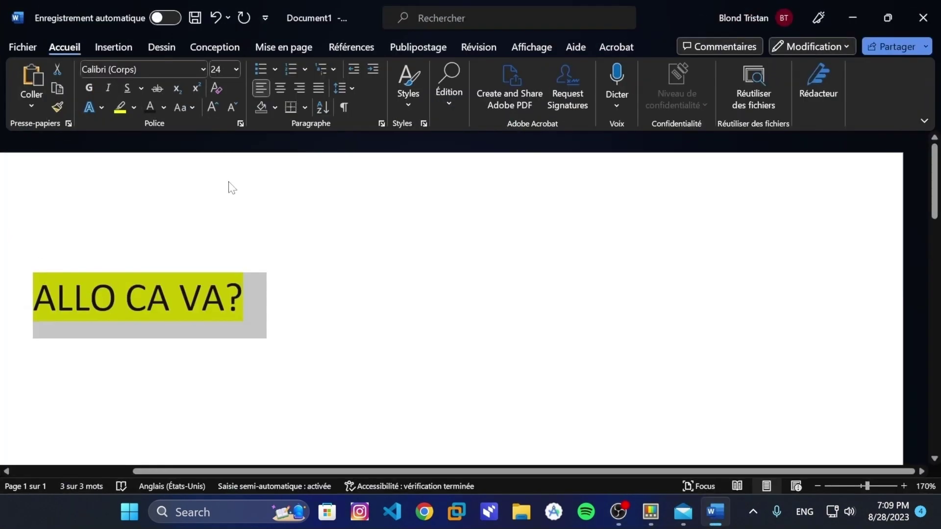
left_click_drag(321, 298, 11, 304)
key("ctrl+c")
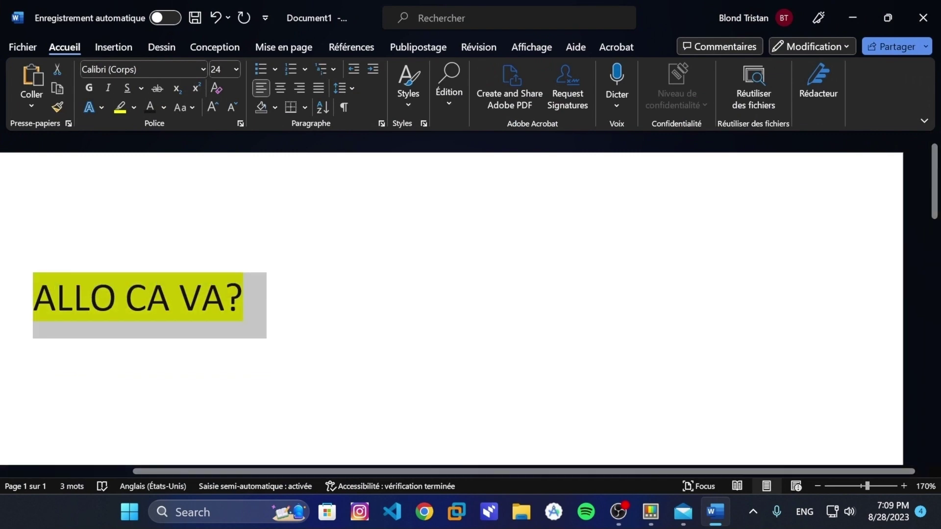
left_click(853, 18)
left_click(683, 513)
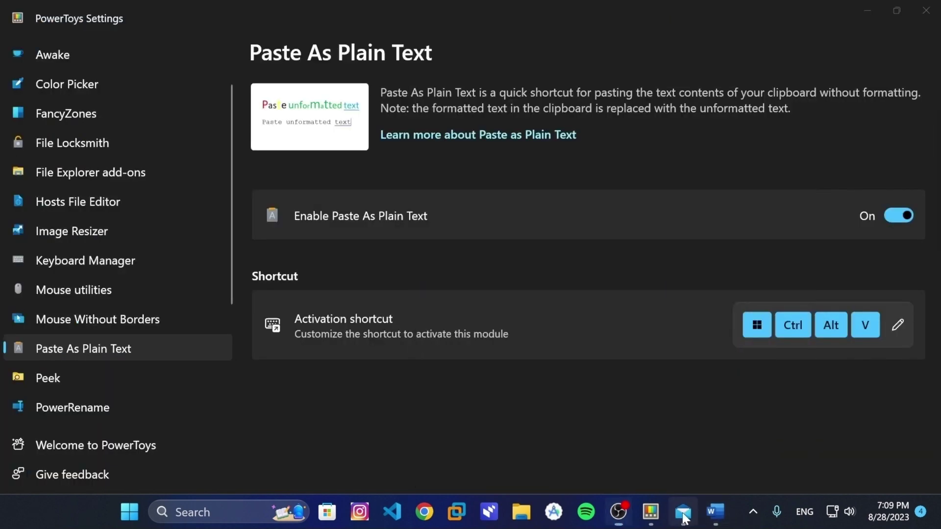
key("ctrl+v")
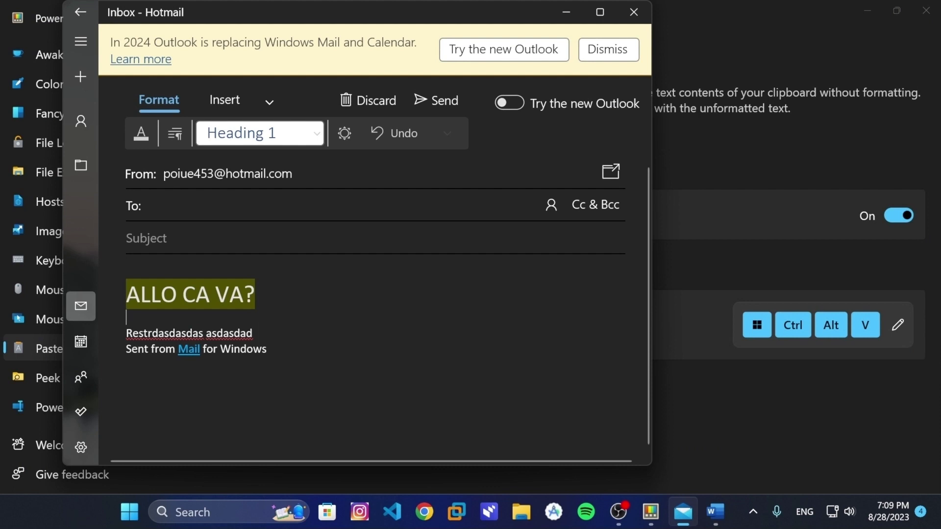
key("Right")
- Change the Paste As Plain Text activation shortcut in PowerToys Settings to Ctrl+Shift+V and save it
left_click(699, 422)
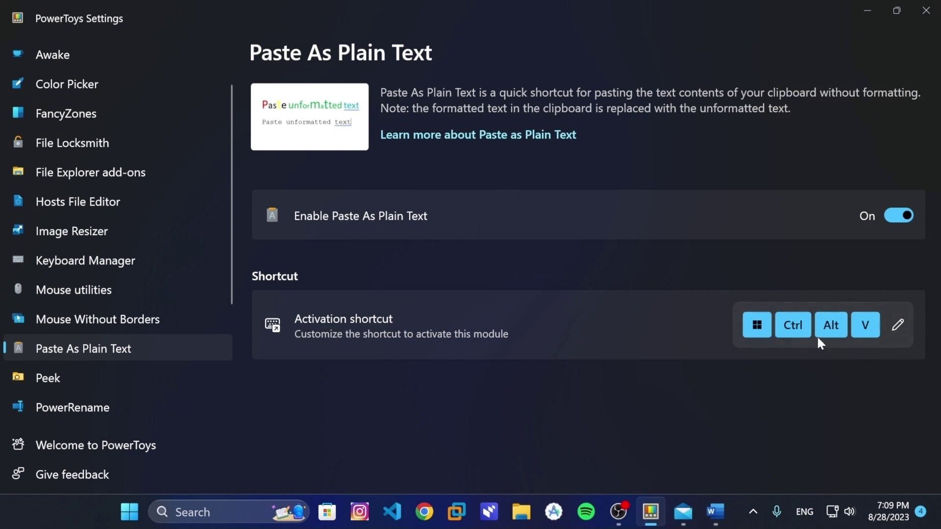
left_click(896, 325)
key("ctrl+shift")
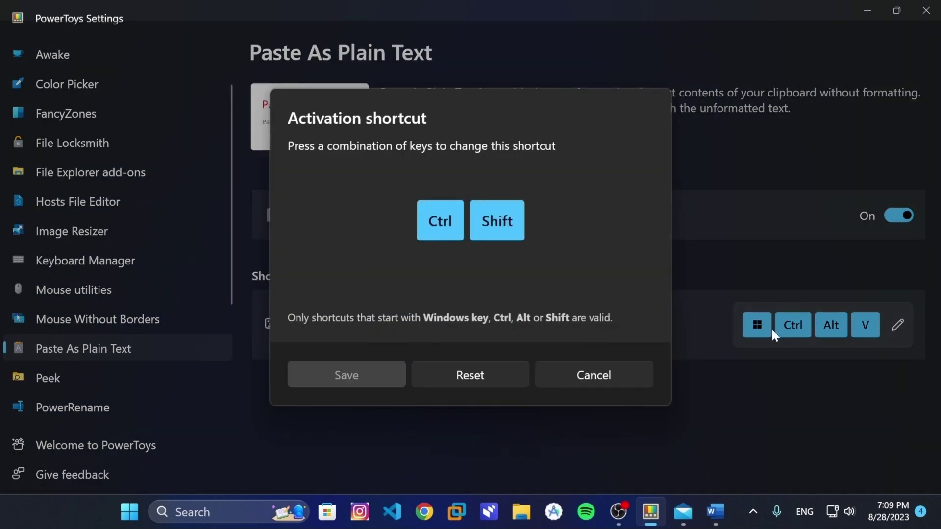
key("ctrl+shift+v")
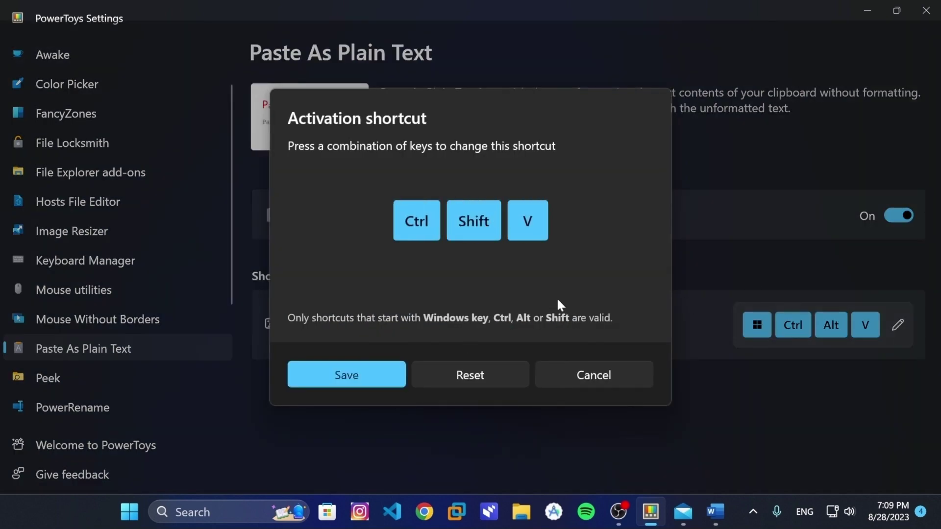
key("Return")
- Paste "ALLO CA VA?" as plain text twice in the Mail draft, separated by blank lines, and select the whole body
left_click(682, 512)
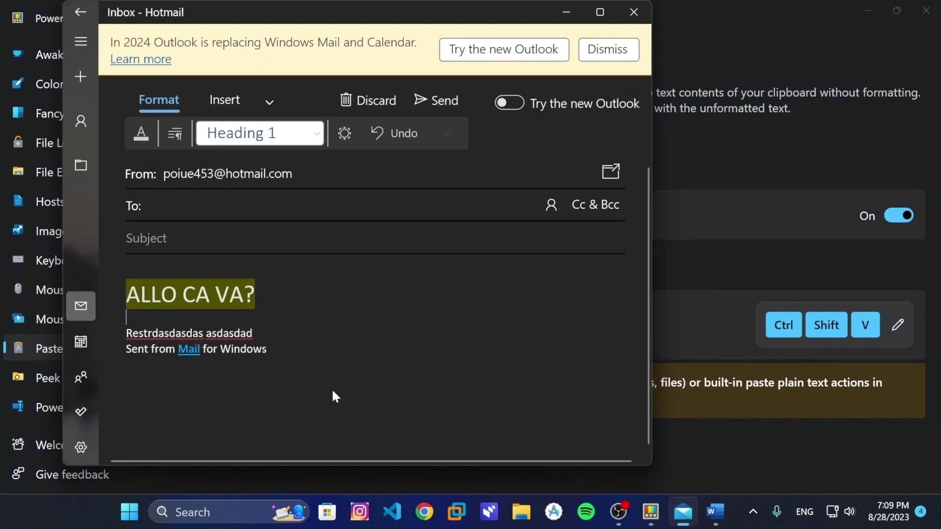
key("ctrl+shift+v")
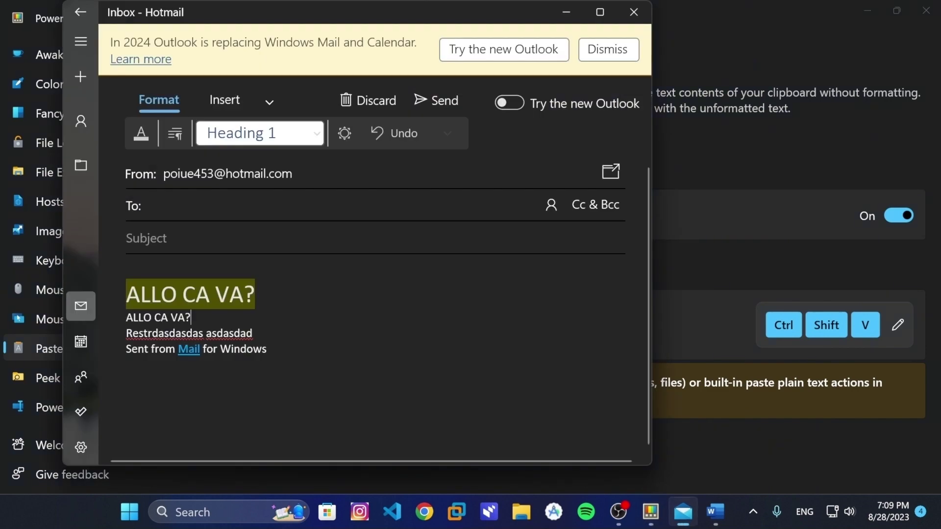
key("ctrl+Return")
key("Return")
key("Return")
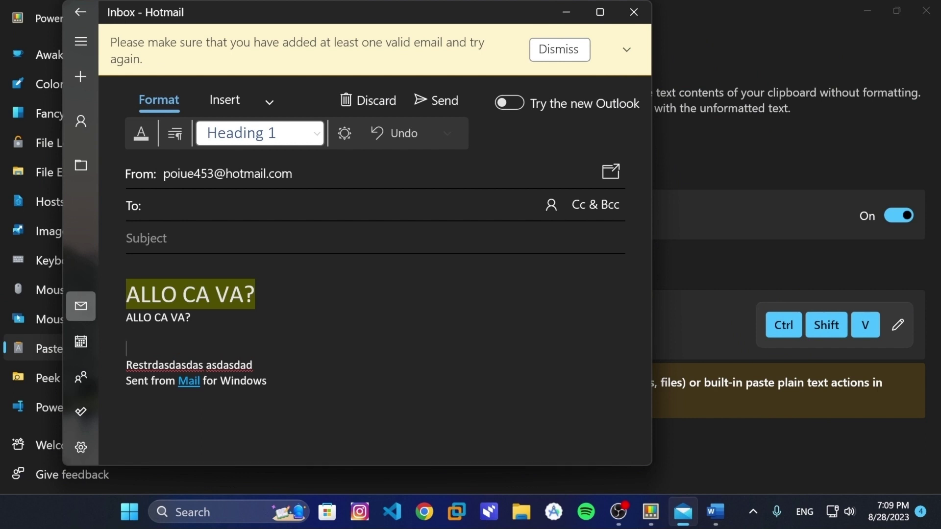
key("ctrl+shift+v")
key("ctrl+a")
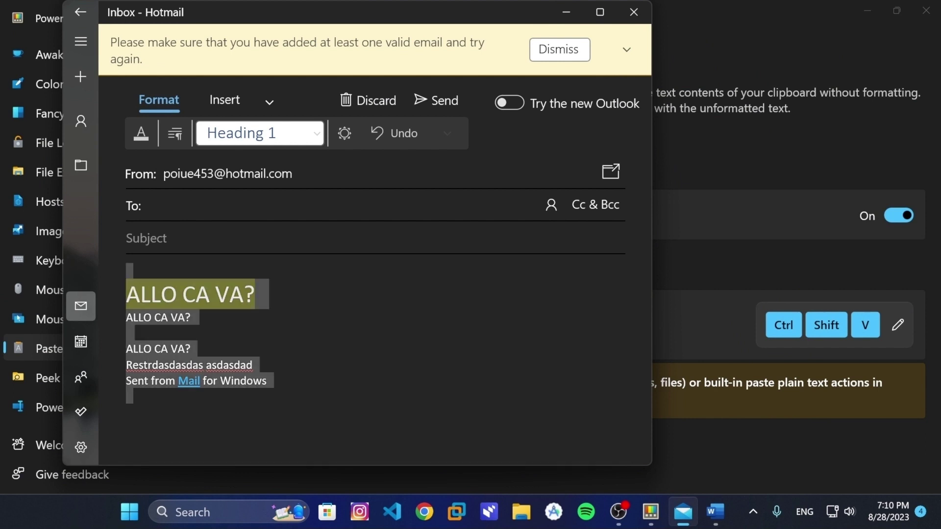
- Reset the Paste As Plain Text activation shortcut to its default combination in PowerToys Settings
left_click(734, 441)
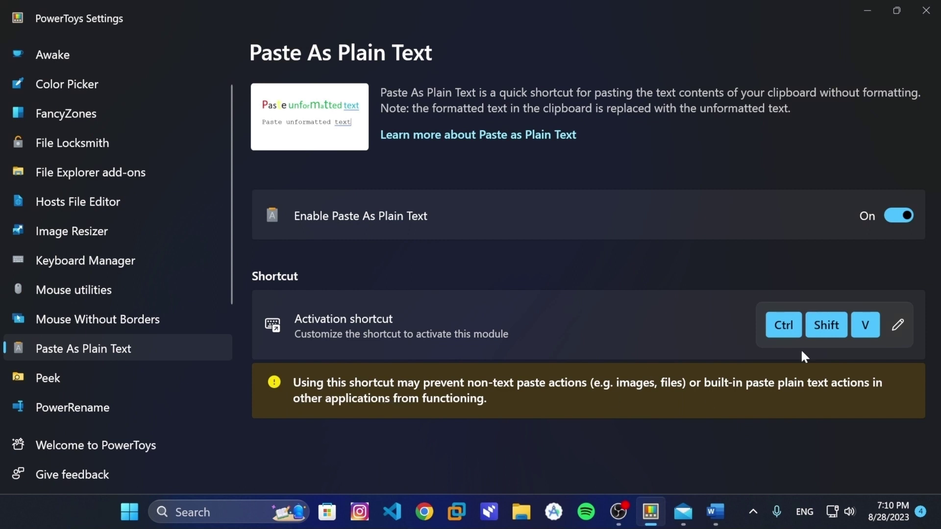
left_click(898, 325)
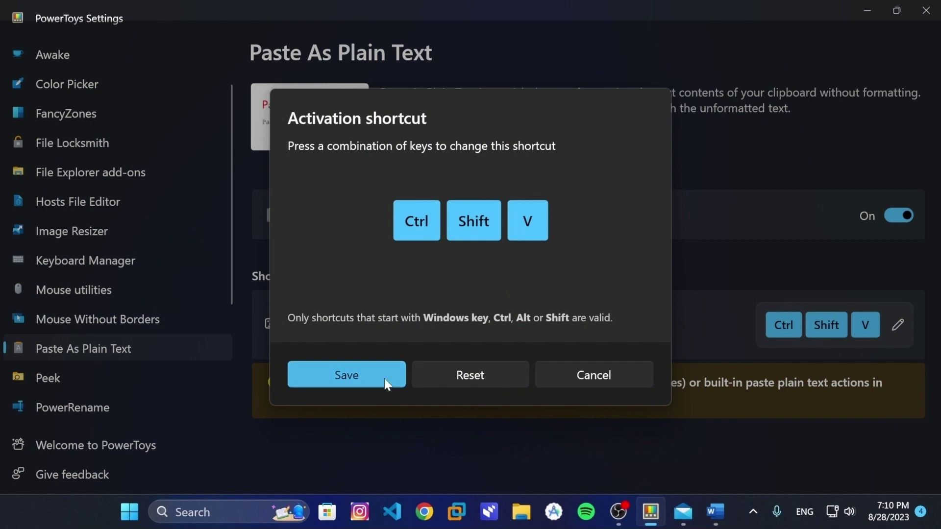
left_click(492, 374)
- Return to the Mail draft, paste the copied text as plain text using the default shortcut and select the whole body
key("alt+Tab")
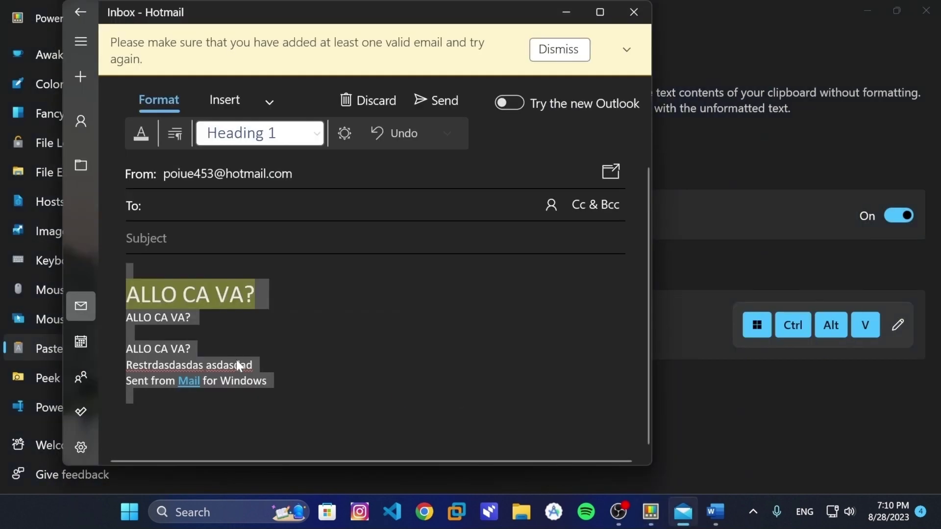
left_click(237, 315)
key("ctrl+alt+super+v")
key("ctrl+a")
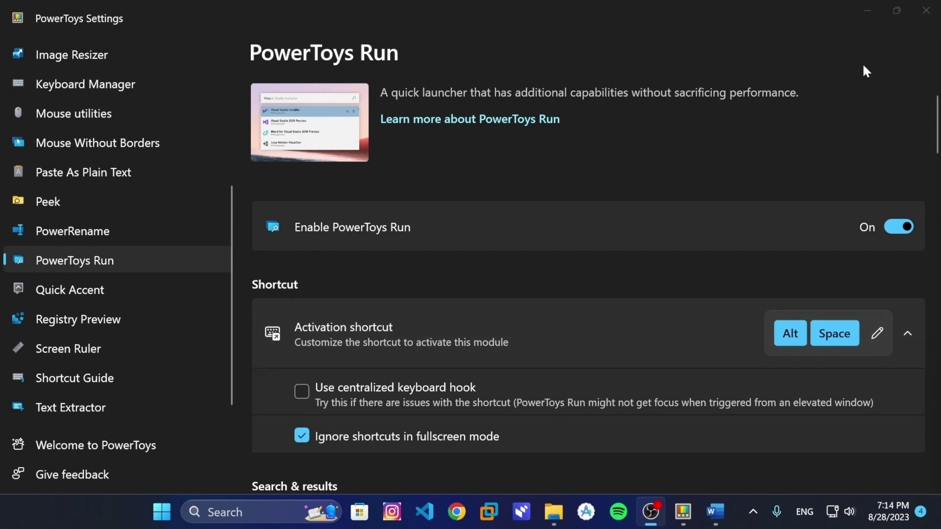
- Calculate 9+3 in the PowerToys Run launcher, then clear the query
key("alt+space")
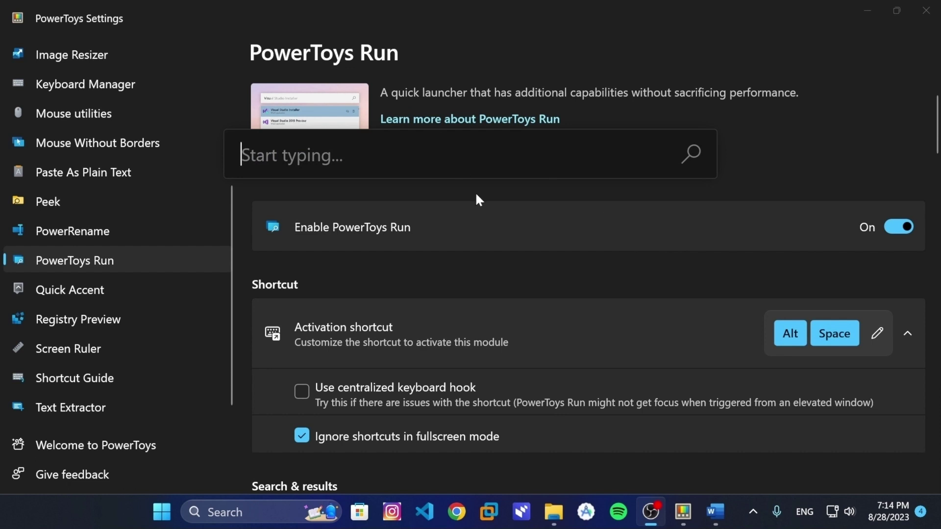
type("9+3")
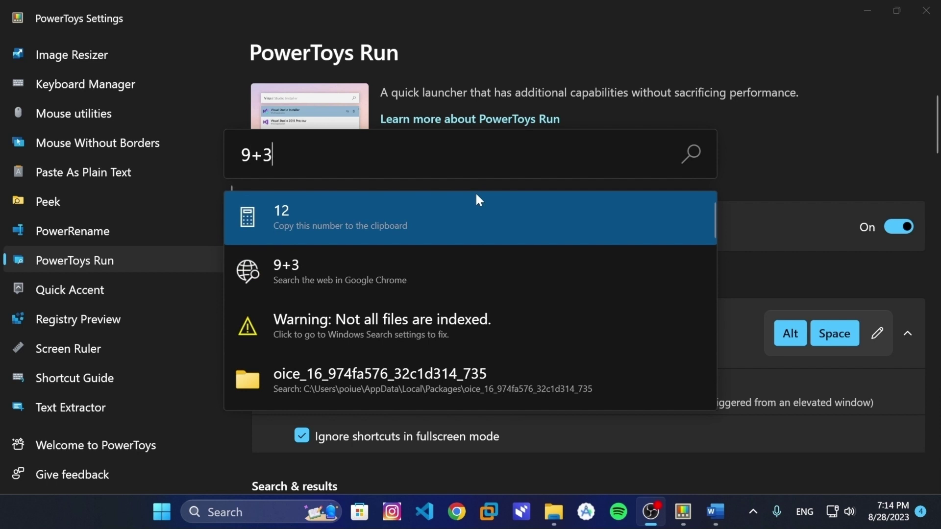
key("BackSpace")
key("BackSpace")
key("BackSpace")
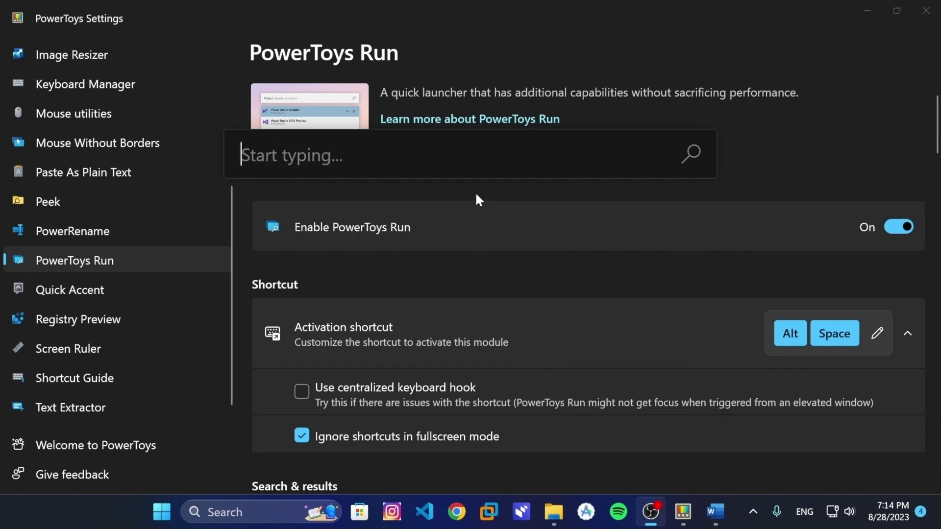
- Search for the file test.txt in the PowerToys Run launcher, then clear the query
type("tes")
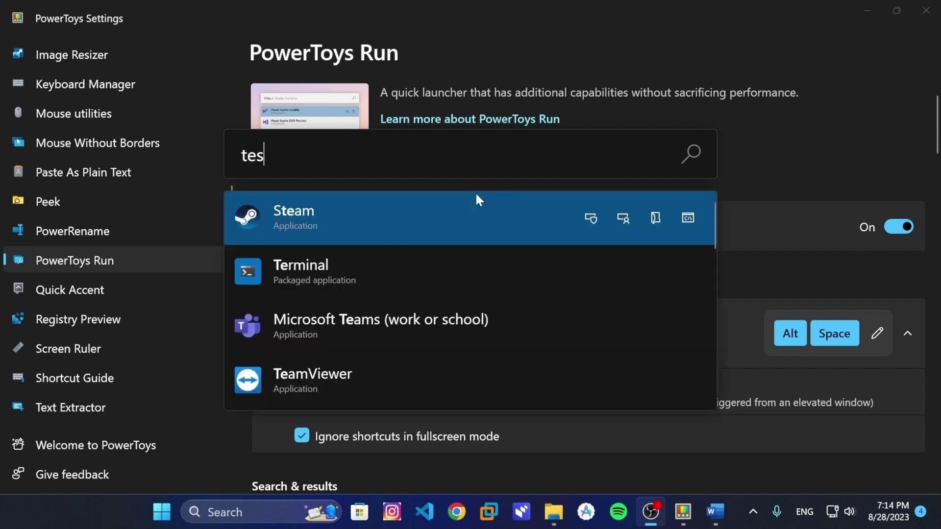
type("t.txt")
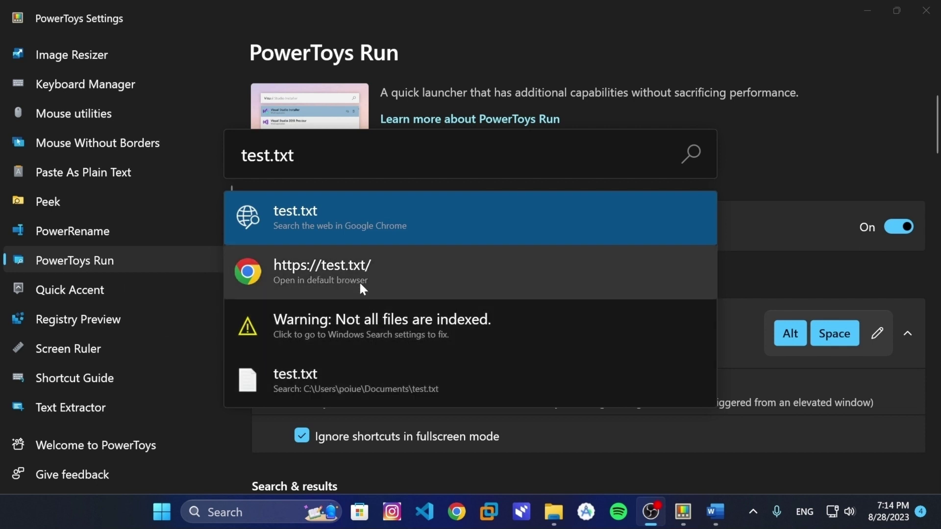
key("BackSpace")
key("BackSpace")
key("BackSpace")
key("BackSpace")
key("BackSpace")
key("BackSpace")
key("BackSpace")
key("BackSpace")
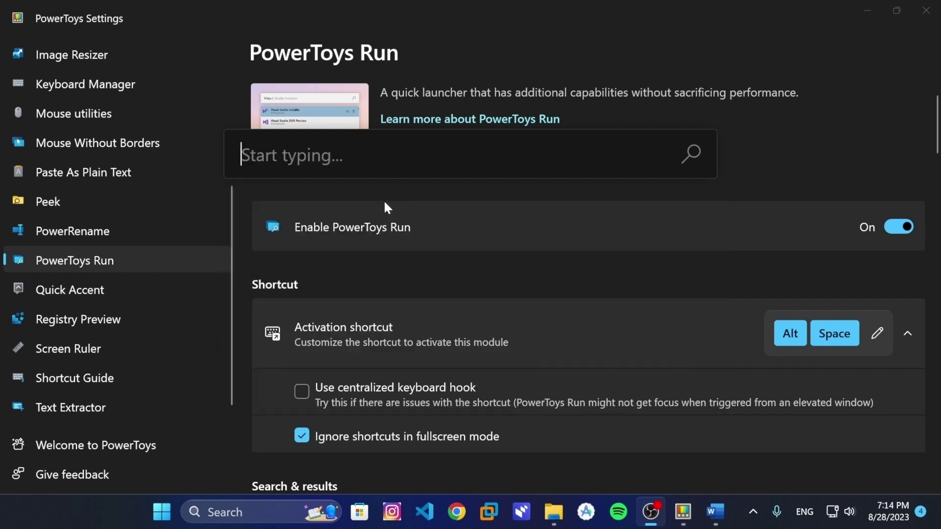
- Run the shell command ">ping google.ca" from PowerToys Run and close the resulting terminal tab
type(">pi")
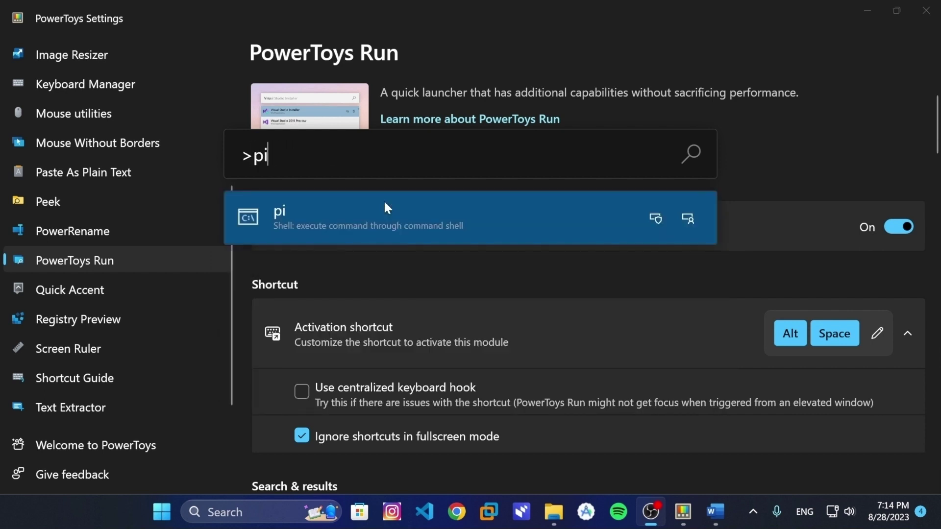
type("ng google.ca")
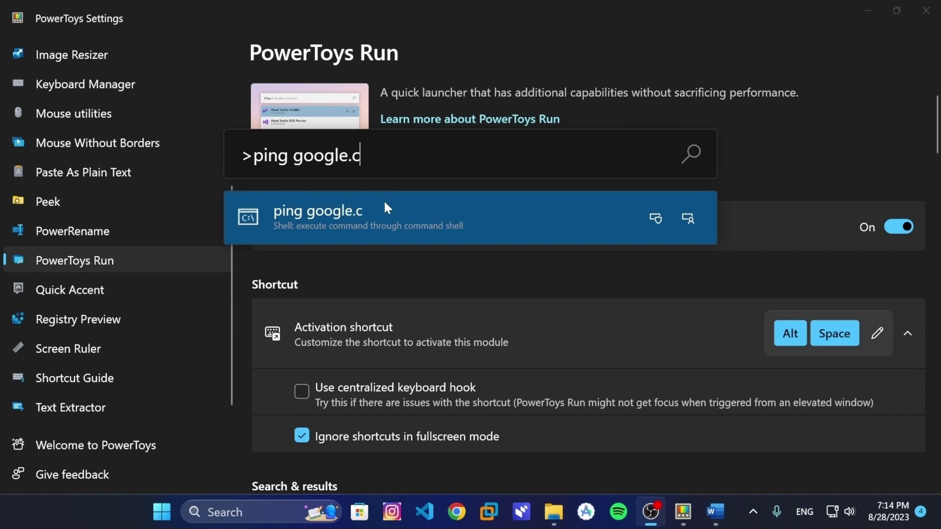
key("Return")
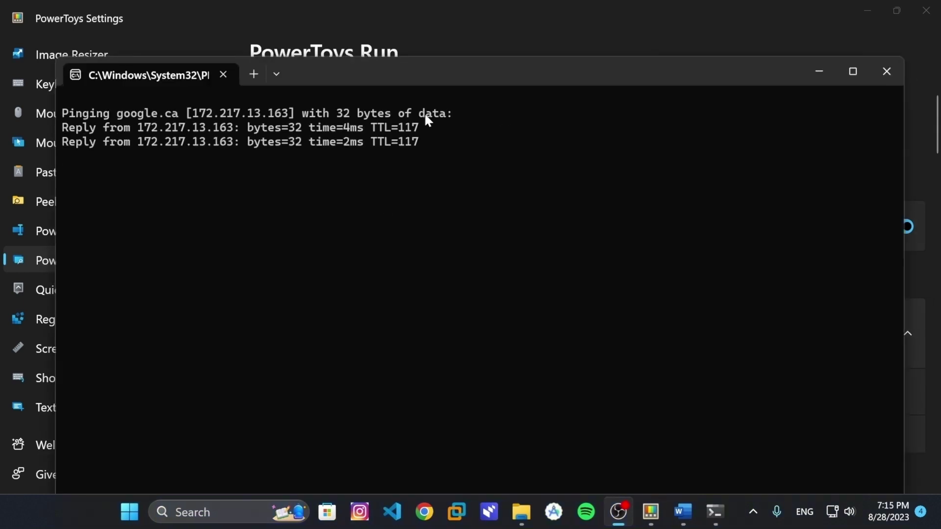
left_click(223, 74)
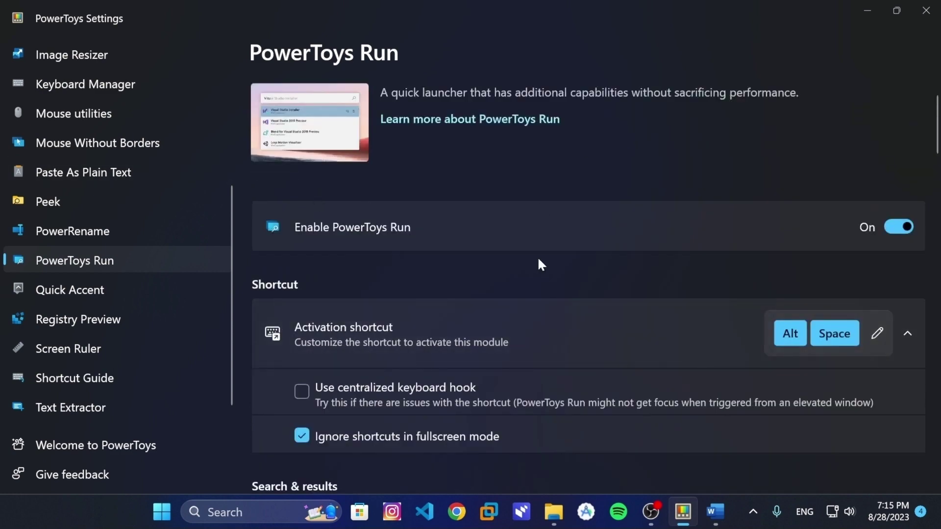
- Bring up the empty PowerToys Run launcher once more and dismiss it
key("alt+space")
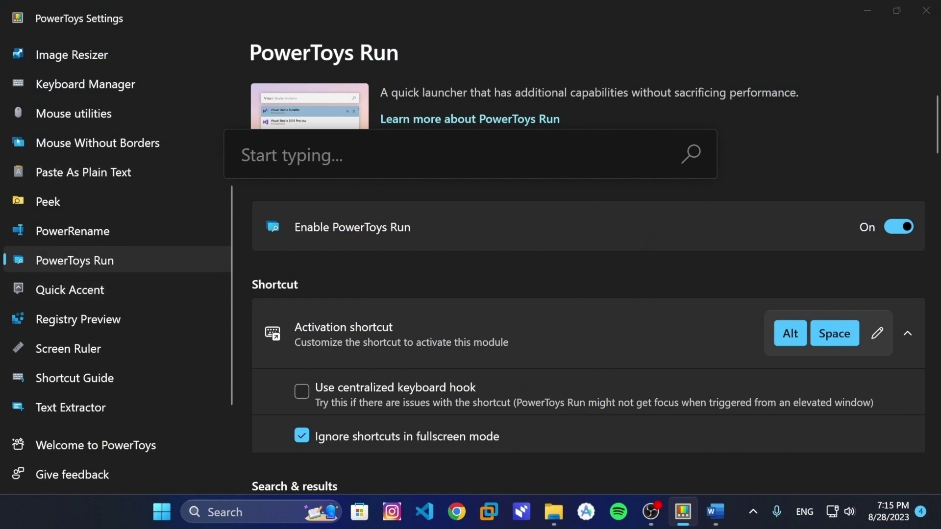
key("Escape")
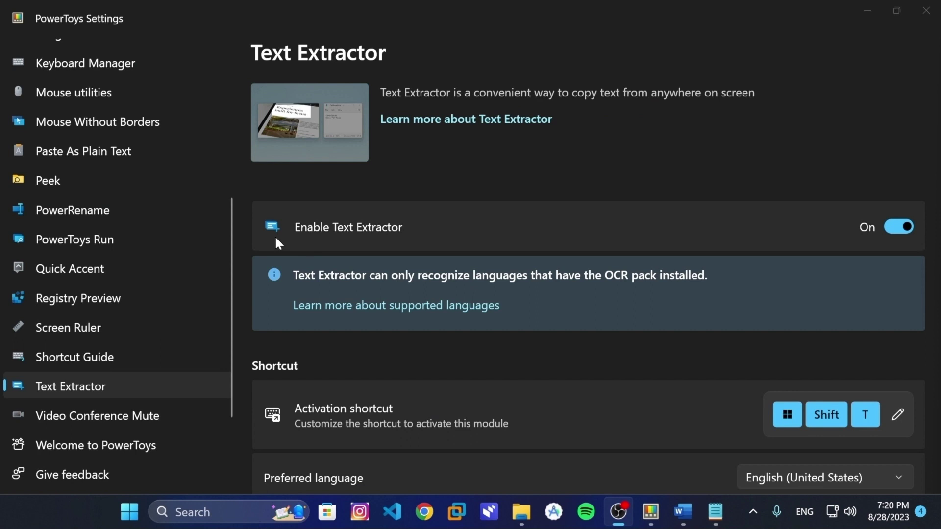
- Copy the "Text Extractor" page heading in PowerToys Settings from the screen with the Text Extractor utility
left_click(280, 27)
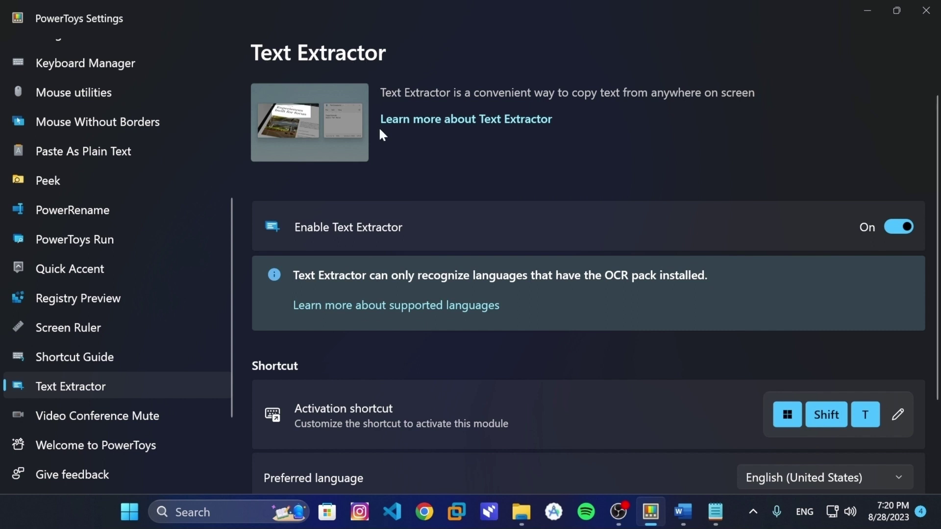
key("super+shift+t")
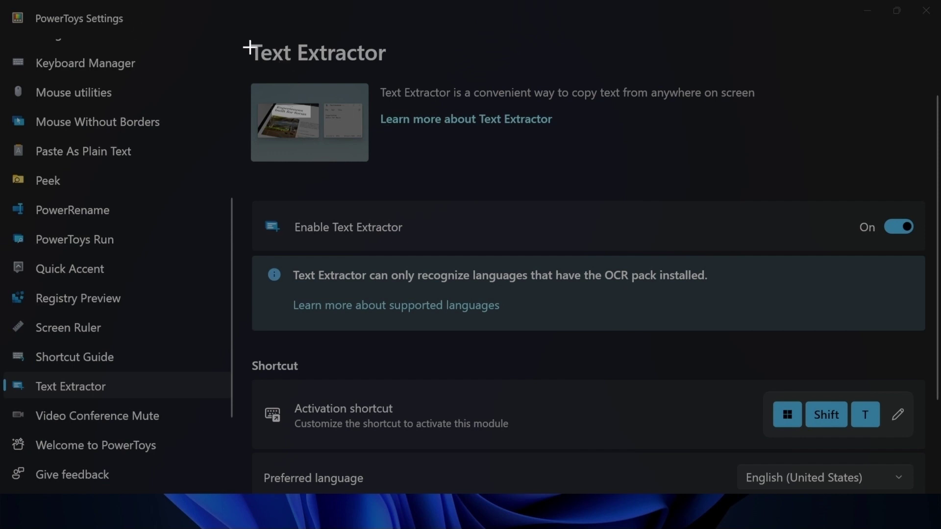
left_click_drag(239, 31, 414, 63)
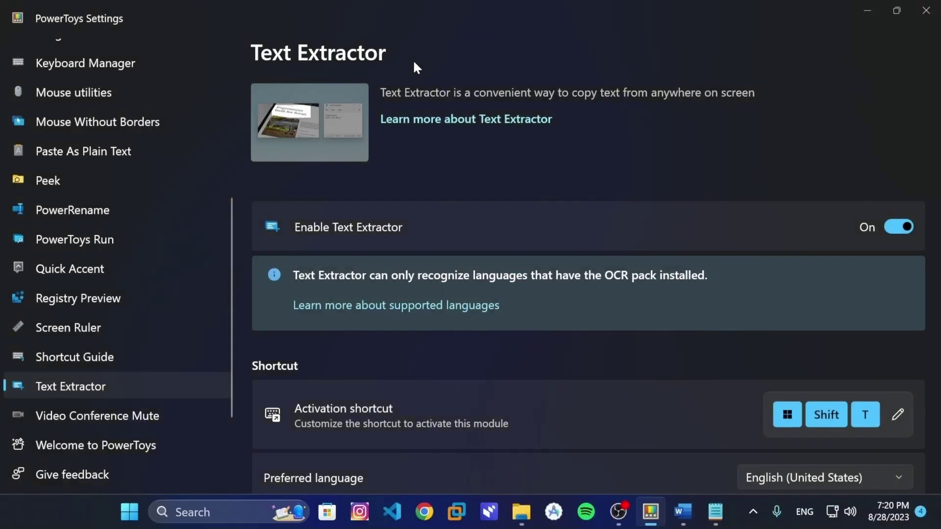
- Open Notepad through a search for "notepad" and paste the extracted heading into the empty document
key("alt+space")
type("notepad")
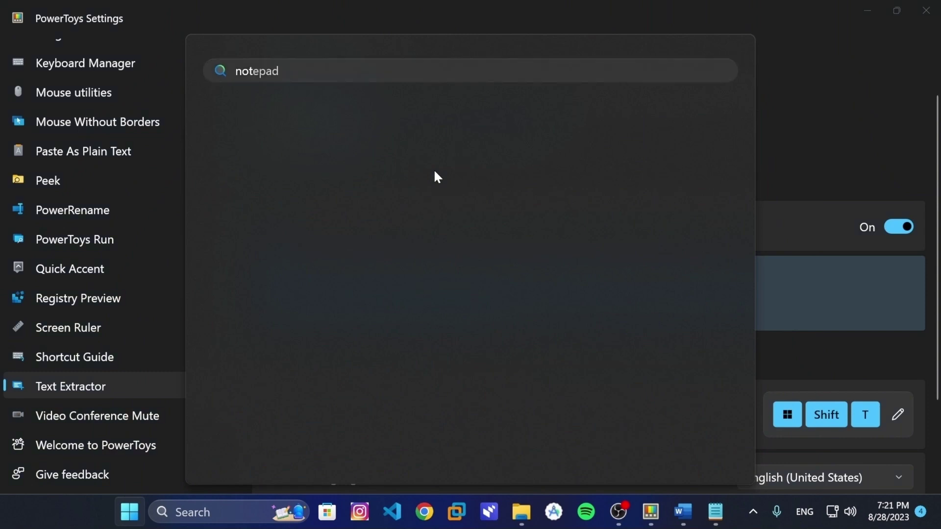
key("Return")
type("Text Extractor")
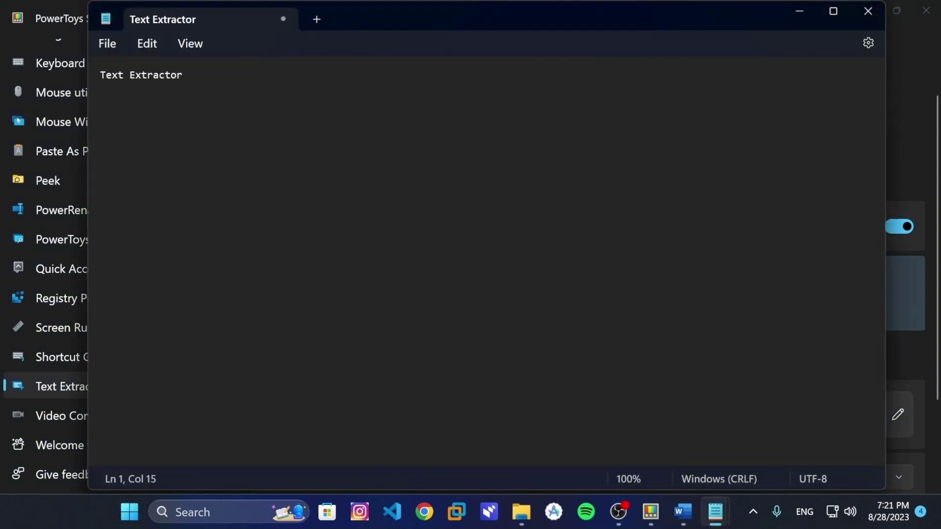
- Move the Notepad window aside to uncover the settings page and delete the pasted "Text Extractor" text
left_click_drag(380, 20, 694, 81)
key("ctrl+shift+Left")
key("ctrl+shift+Left")
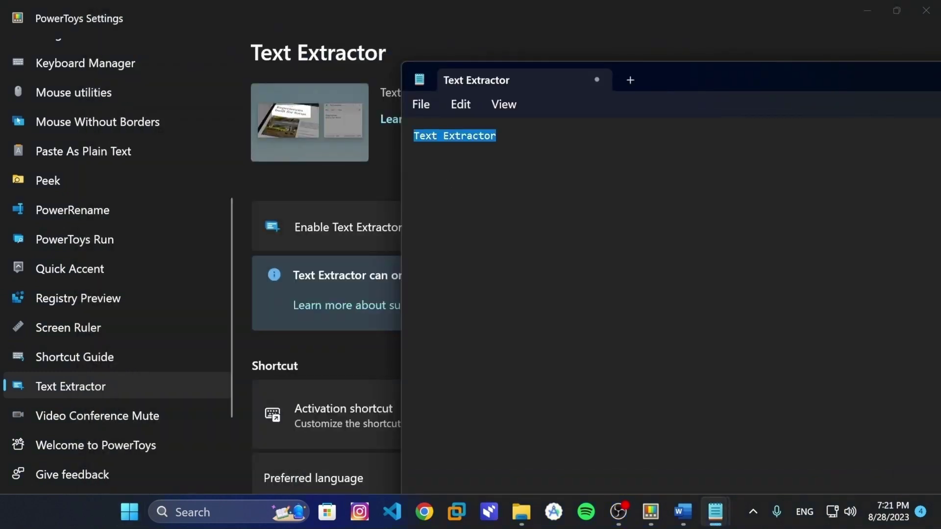
key("BackSpace")
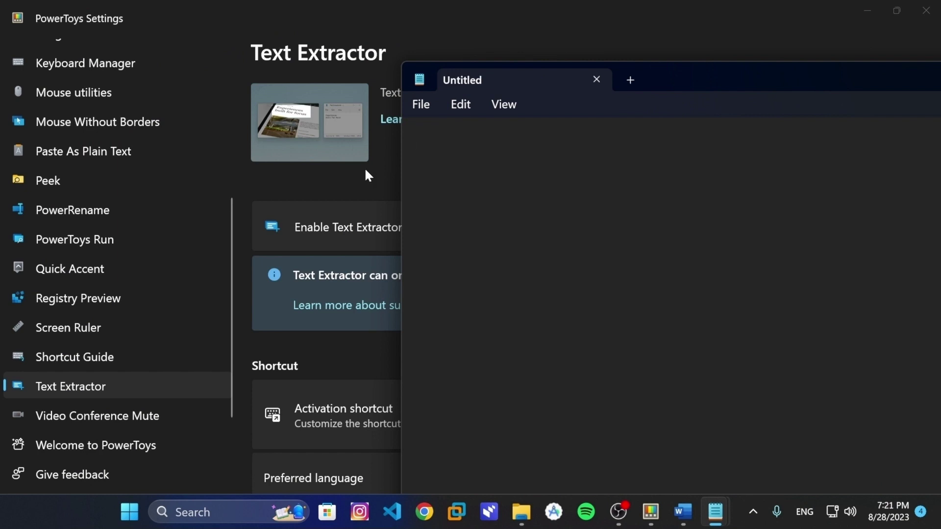
- Return to PowerToys Settings and extract the text of the whole Text Extractor page, from the heading to Preferred language
left_click(351, 351)
key("super+shift+t")
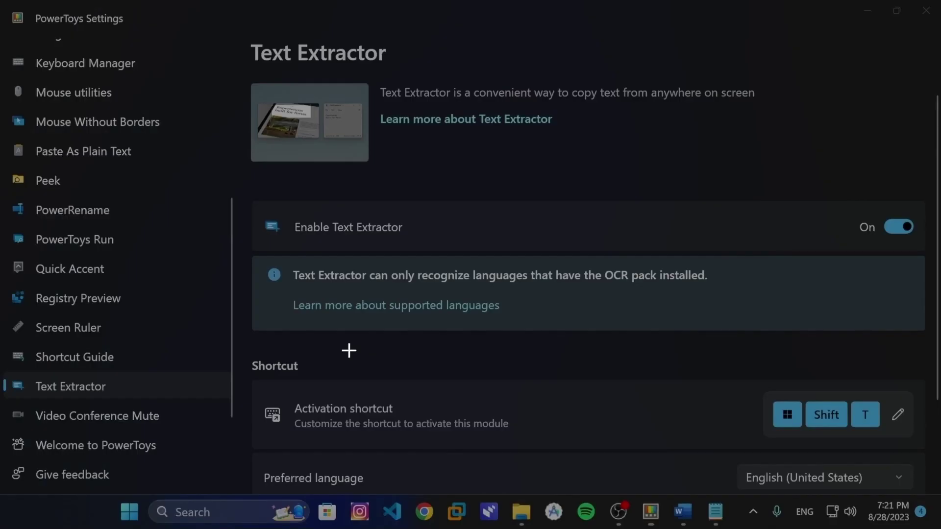
left_click_drag(239, 23, 888, 492)
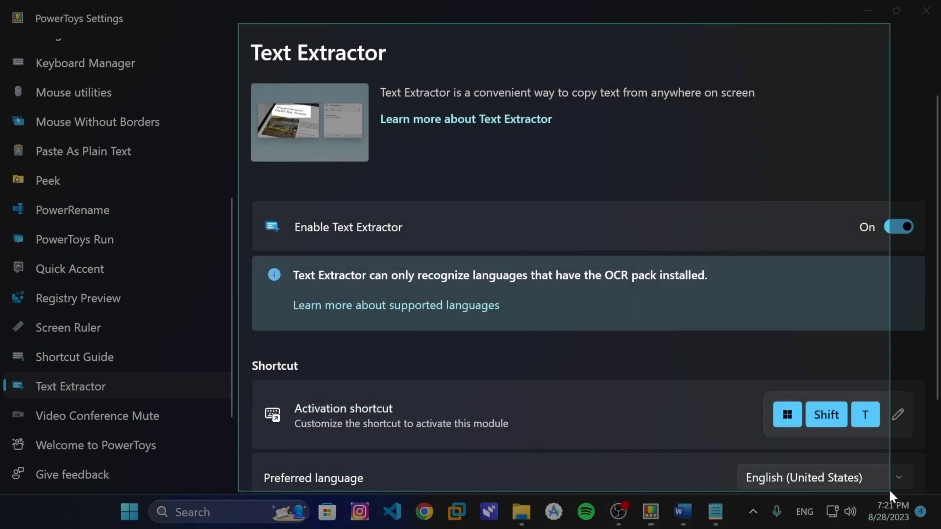
- Open Notepad through a search for "no" and paste the text extracted from the whole page
key("super")
type("no")
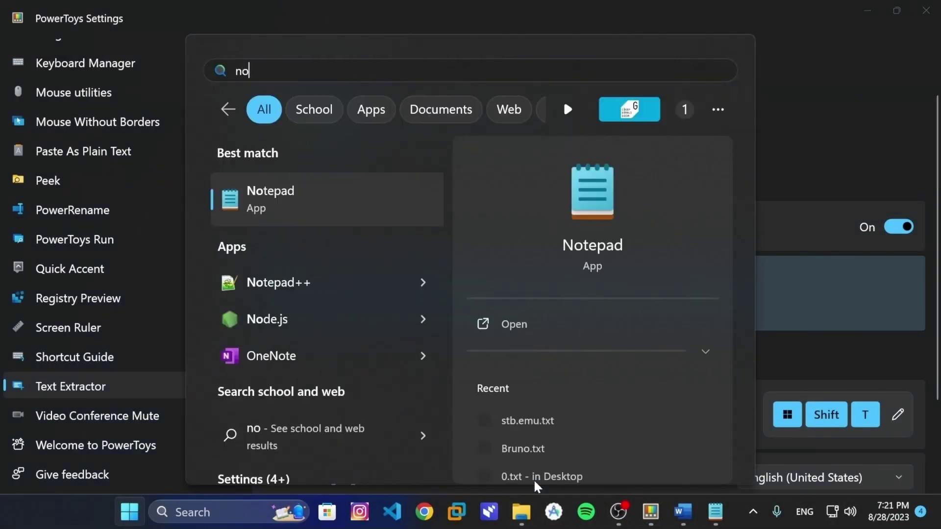
key("Return")
type("Text Extractor Text Extractor is a convenient way to copy text from anywhere on screen Learn more about Text Extractor On o Enable Text Extractor Text Extractor can only recognize languages that have the OCR pack installed. Learn more about supported languages Shortcut Activation shortcut Customize the shortcut to activate this module Preferred language Shift English (United States)")
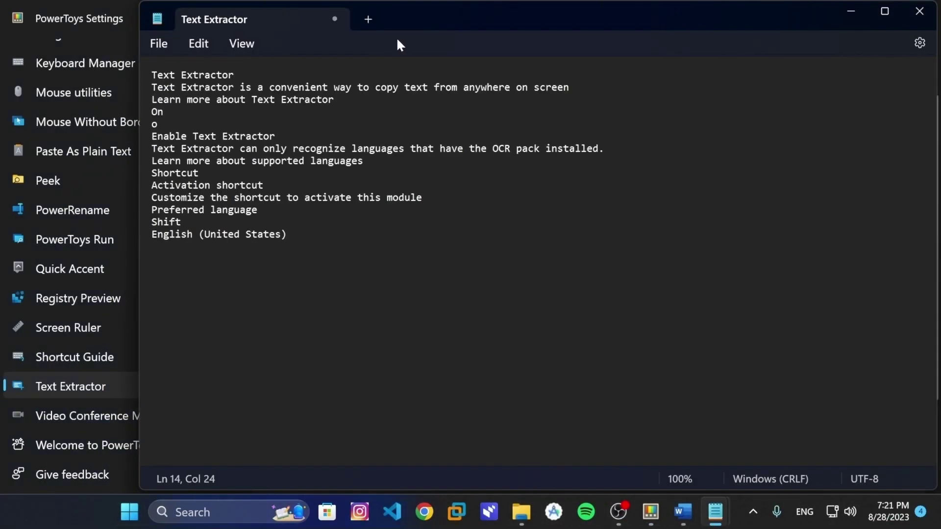
- Highlight the stray "o" line in the pasted text and close the Notepad document without saving
left_click_drag(397, 29, 626, 115)
double_click(397, 209)
left_click(549, 119)
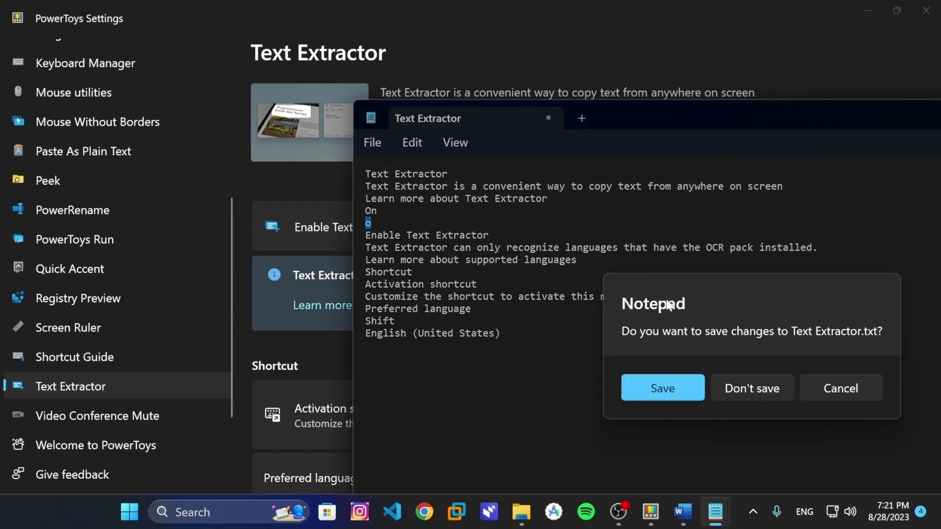
left_click(738, 390)
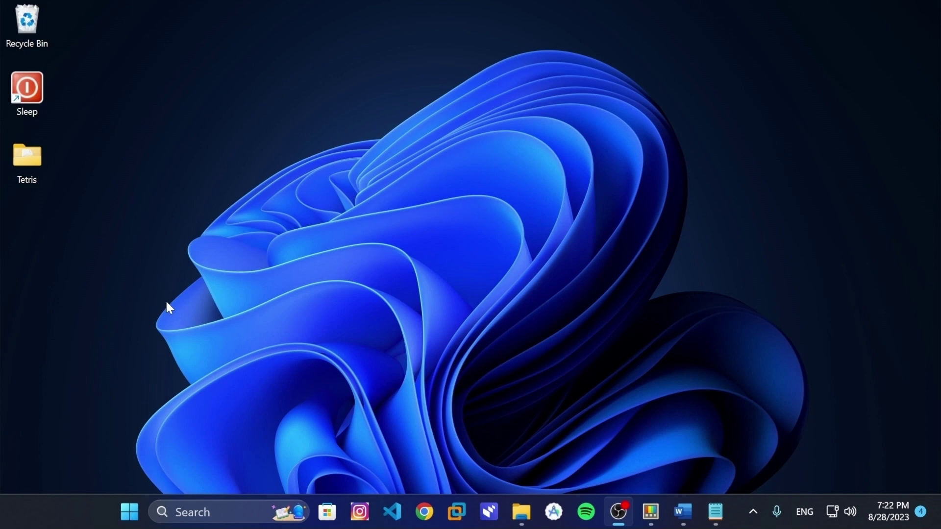
- Open the Windows clipboard history on the desktop, look through the recent entries and dismiss it
key("super+v")
scroll(730, 334, "down", 1)
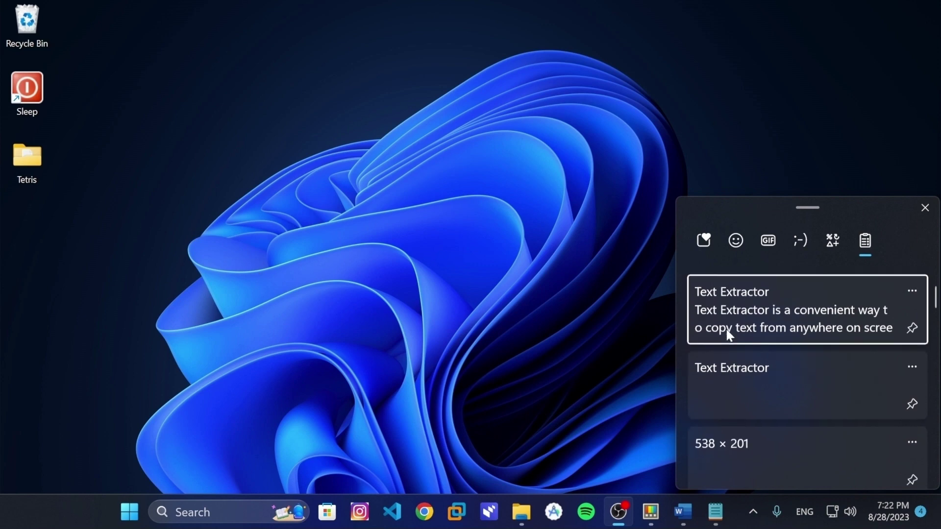
scroll(730, 333, "up", 1)
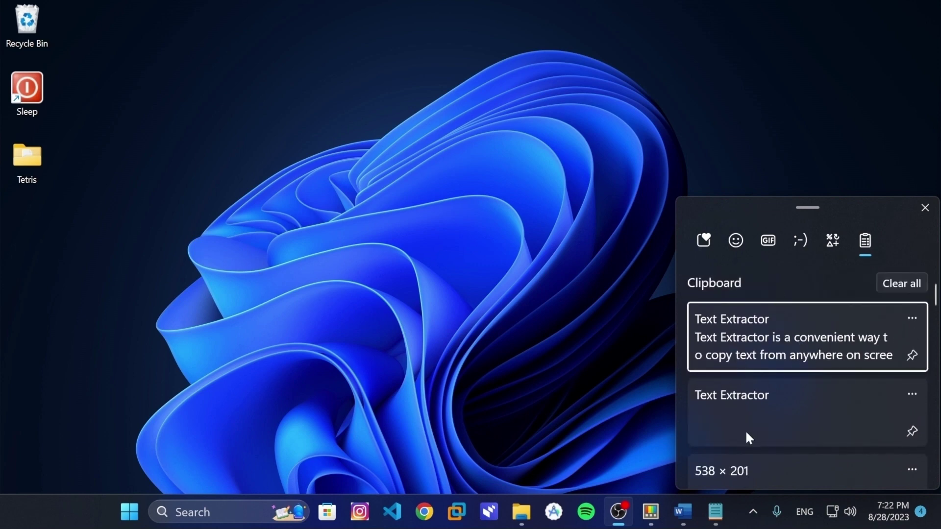
left_click(500, 369)
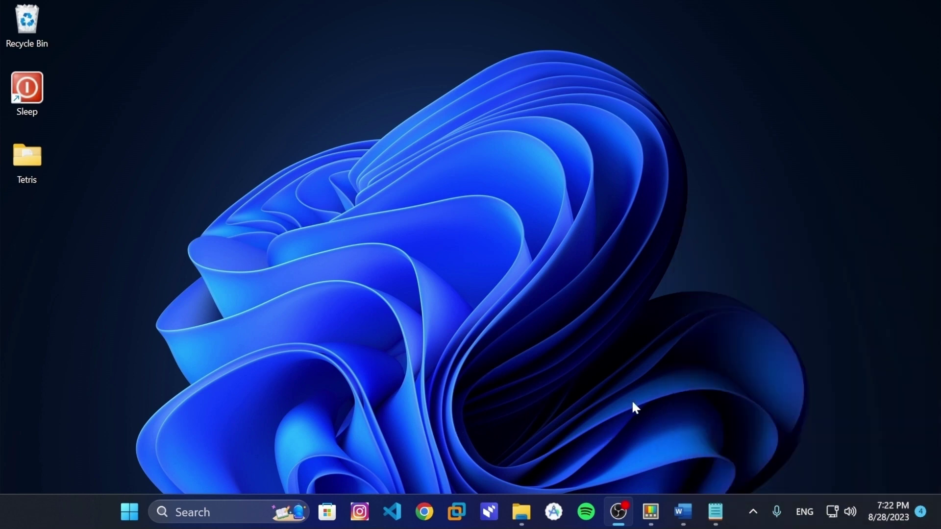
- Switch to Notepad, paste the extracted page text and append the short "Text Extractor" entry from the clipboard history
left_click(716, 512)
type("Text Extractor Text Extractor is a convenient way to copy text from anywhere on screen Learn more about Text Extractor On o Enable Text Extractor Text Extractor can only recognize languages that have the OCR pack installed. Learn more about supported languages Shortcut Activation shortcut Customize the shortcut to activate this module Preferred language Shift English (United States)")
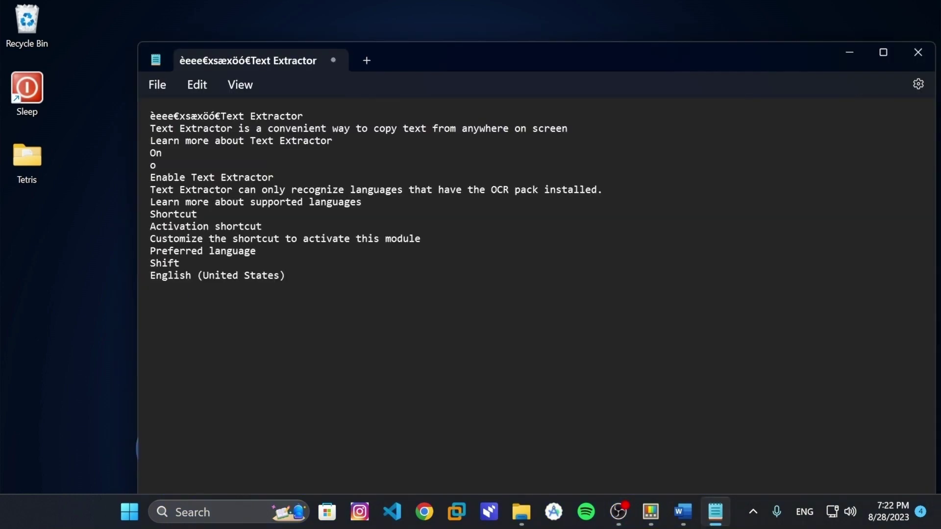
key("super+v")
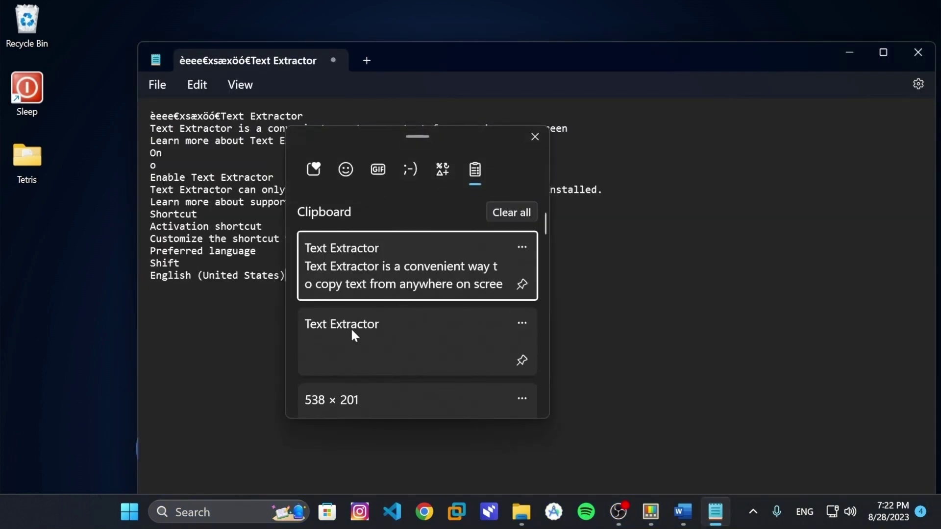
key("Down")
key("Down")
key("Down")
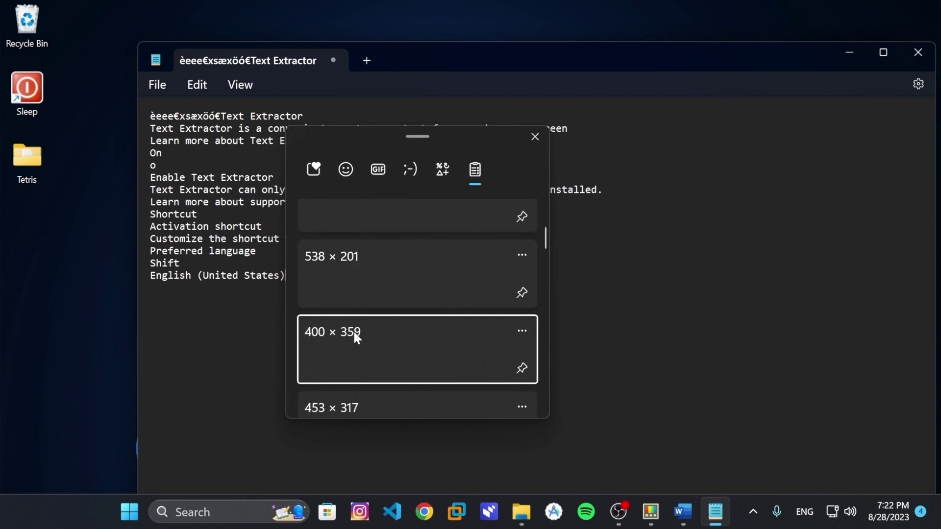
key("Up")
key("Up")
key("Up")
key("Down")
key("Return")
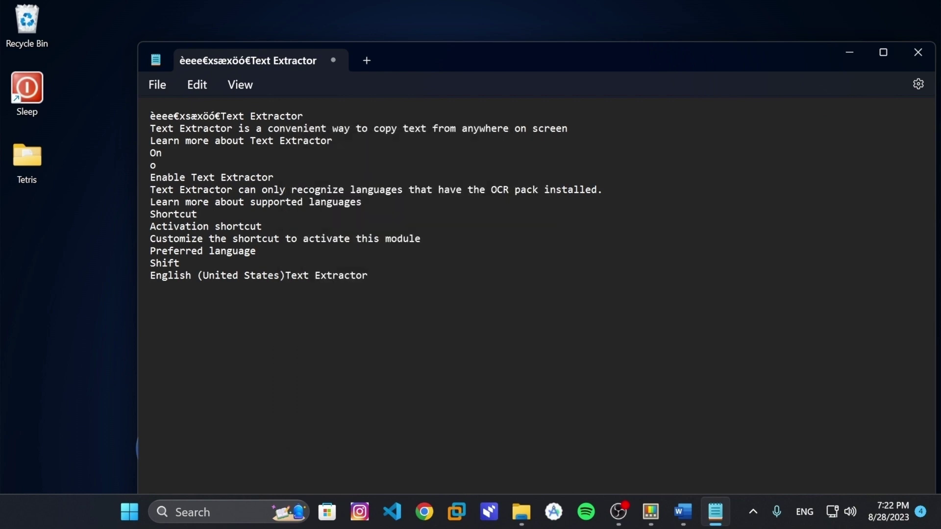
- Start a new line, show the clipboard history again, dismiss it and close Notepad
key("Return")
key("super+v")
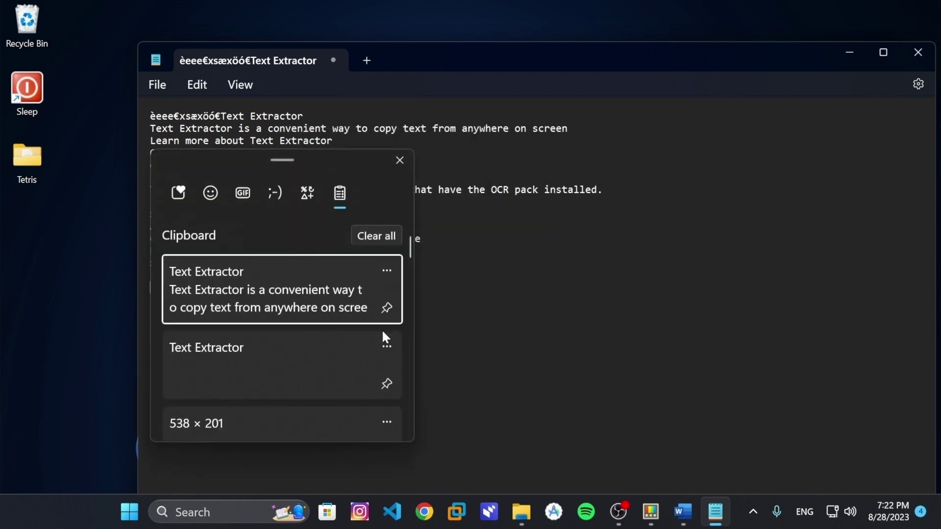
left_click(542, 343)
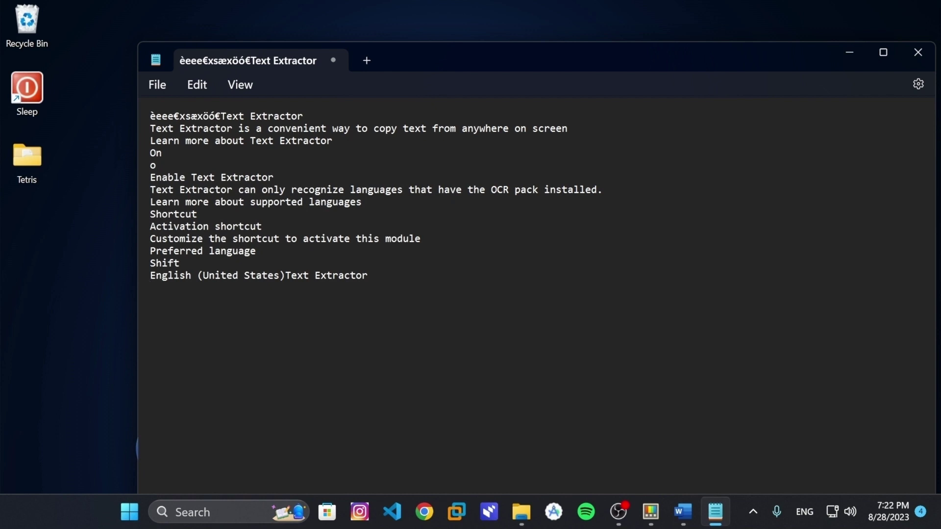
key("alt+F4")
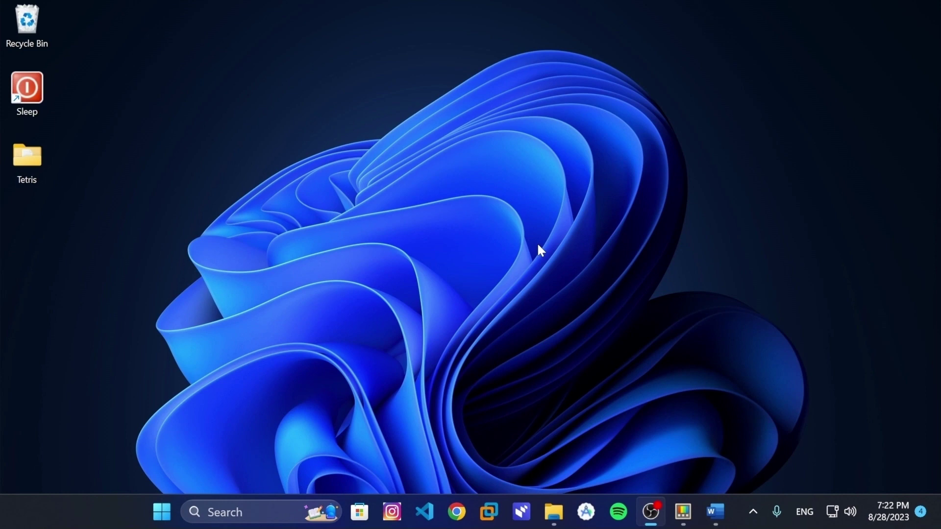
- Capture a rectangular screenshot of the central part of the desktop wallpaper with Snipping Tool
key("super+shift+s")
left_click_drag(160, 39, 827, 457)
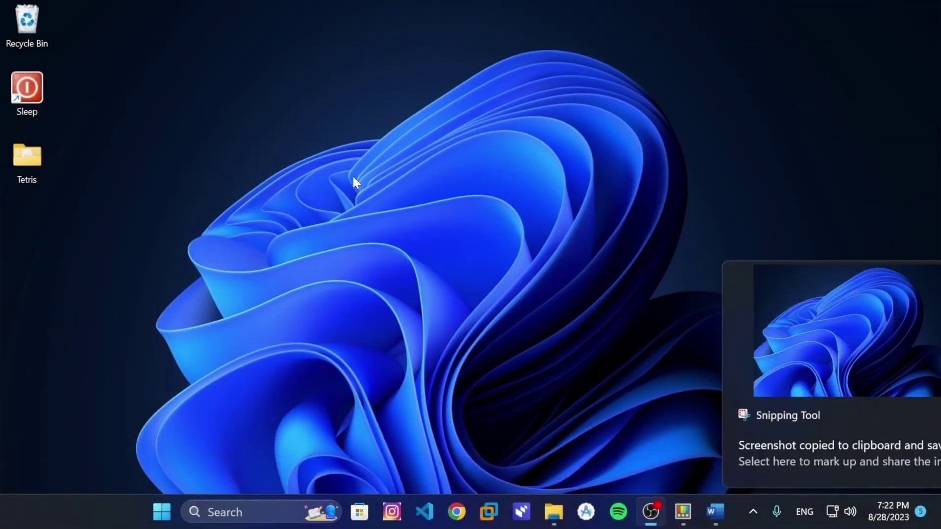